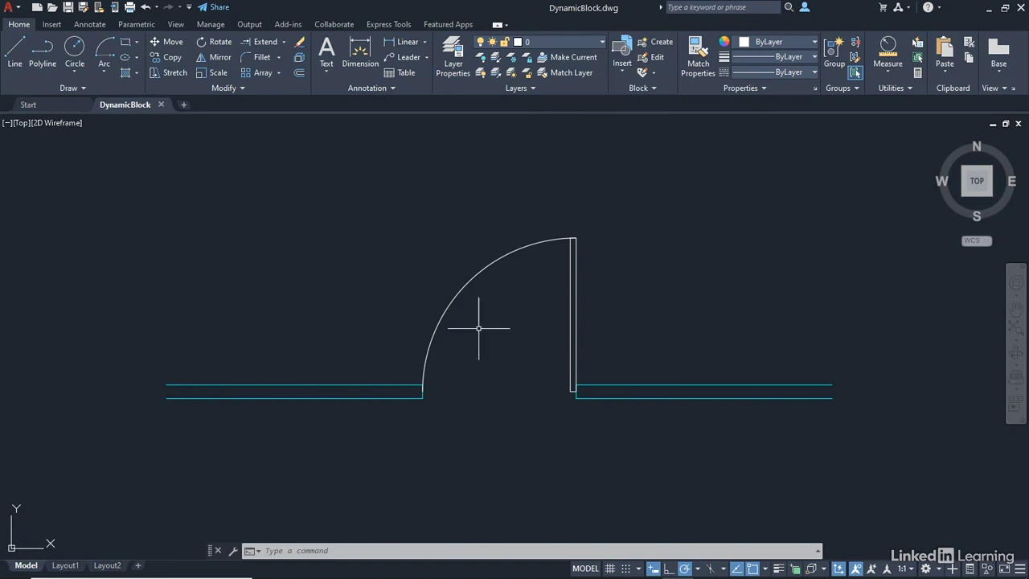
Step: Check the door leaf and swing arc, then make Door the current layer
left_click(570, 282)
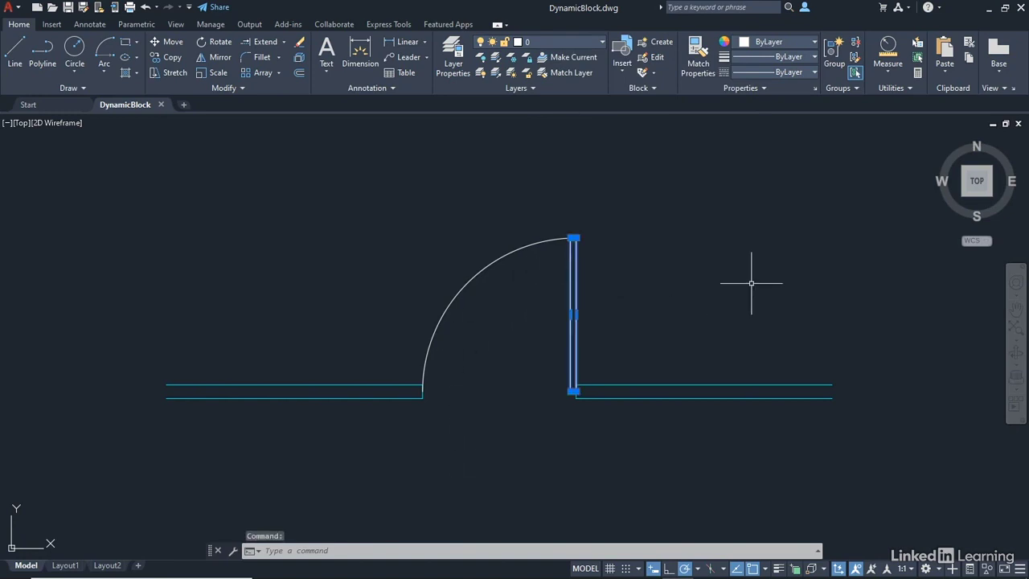
key("Escape")
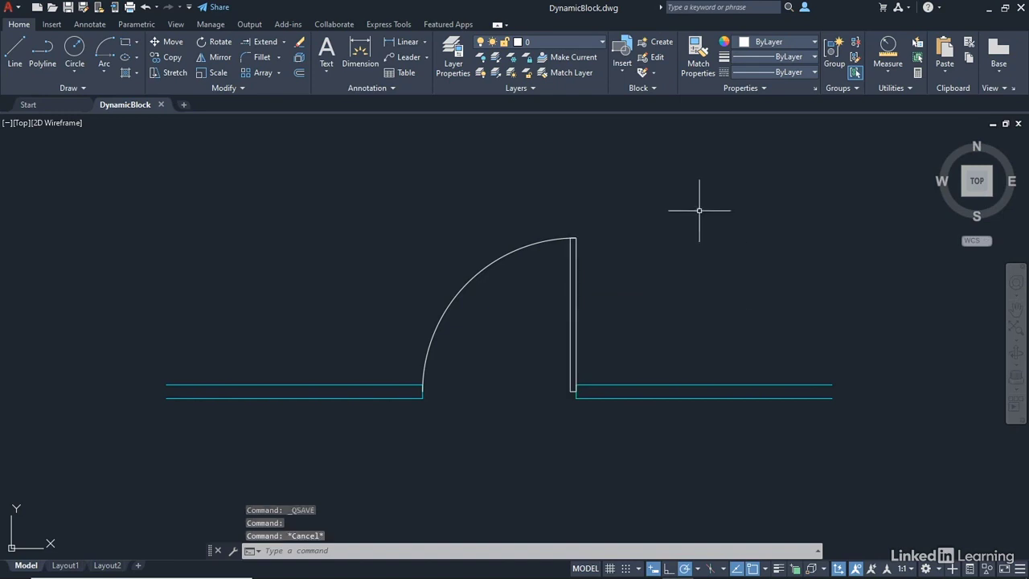
left_click(498, 258)
key("Escape")
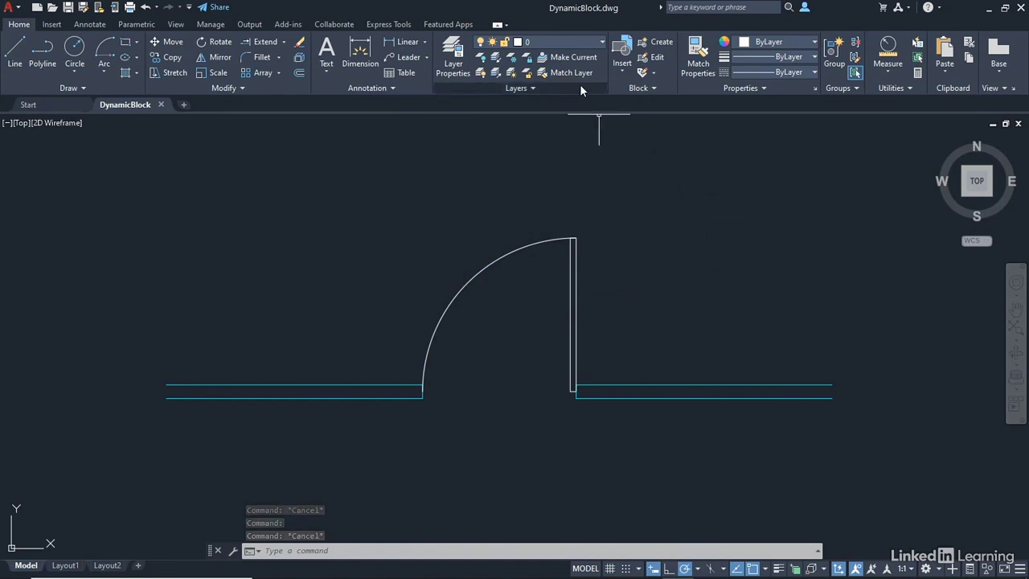
left_click(603, 43)
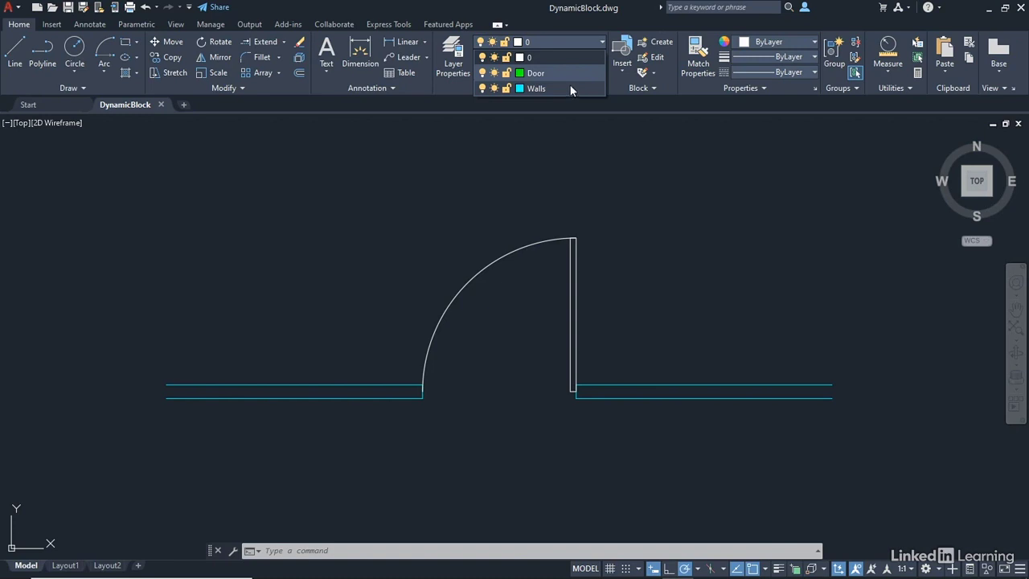
left_click(541, 73)
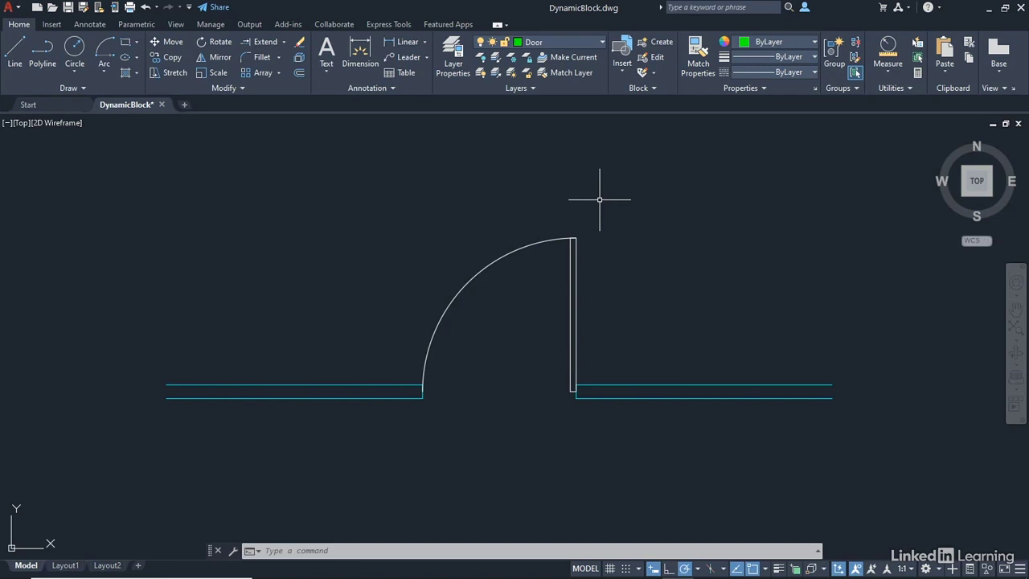
Step: Start a new block definition from the Insert tab's Create Block and name it Door_DYN
left_click(53, 25)
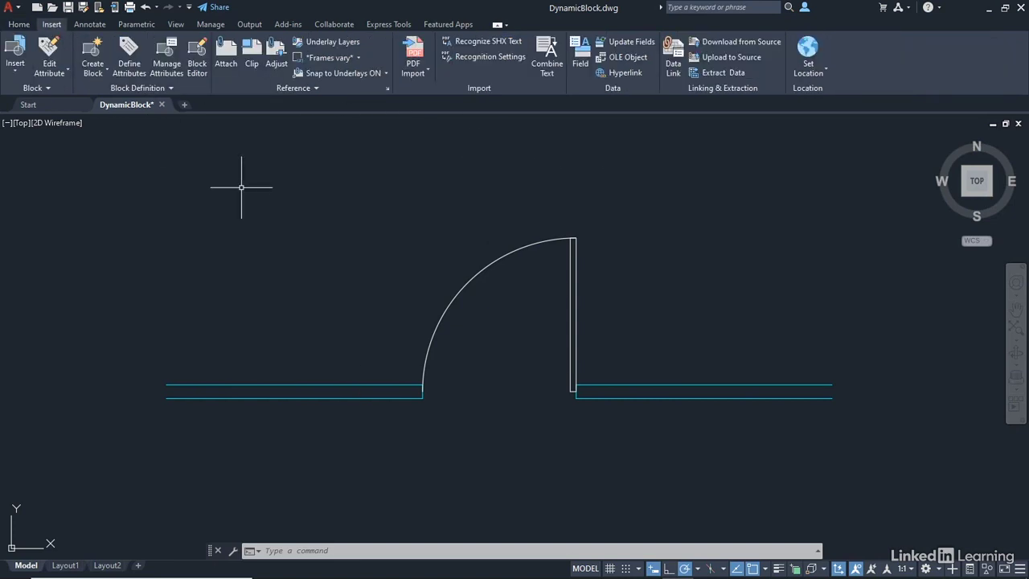
left_click(104, 72)
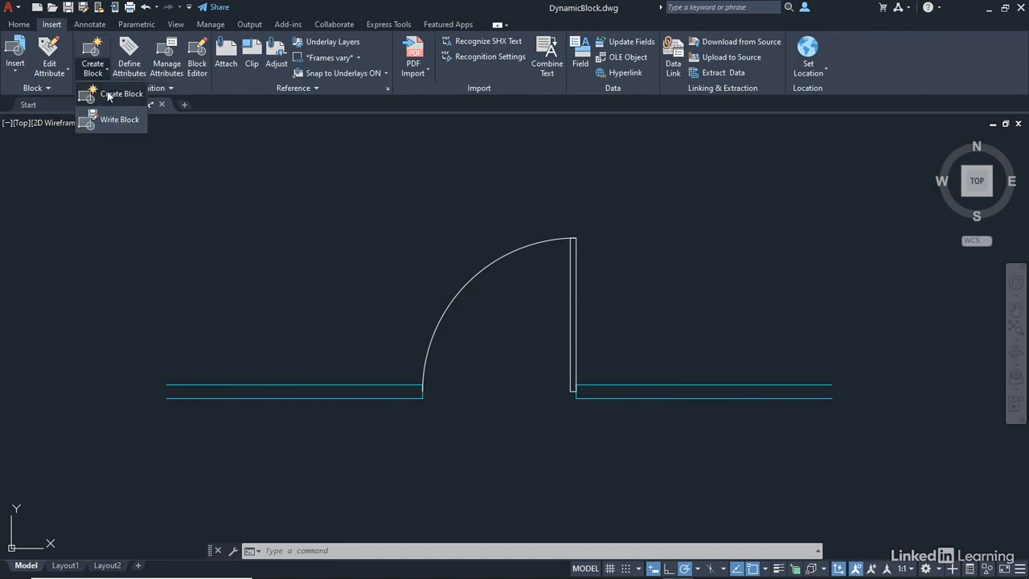
left_click(110, 97)
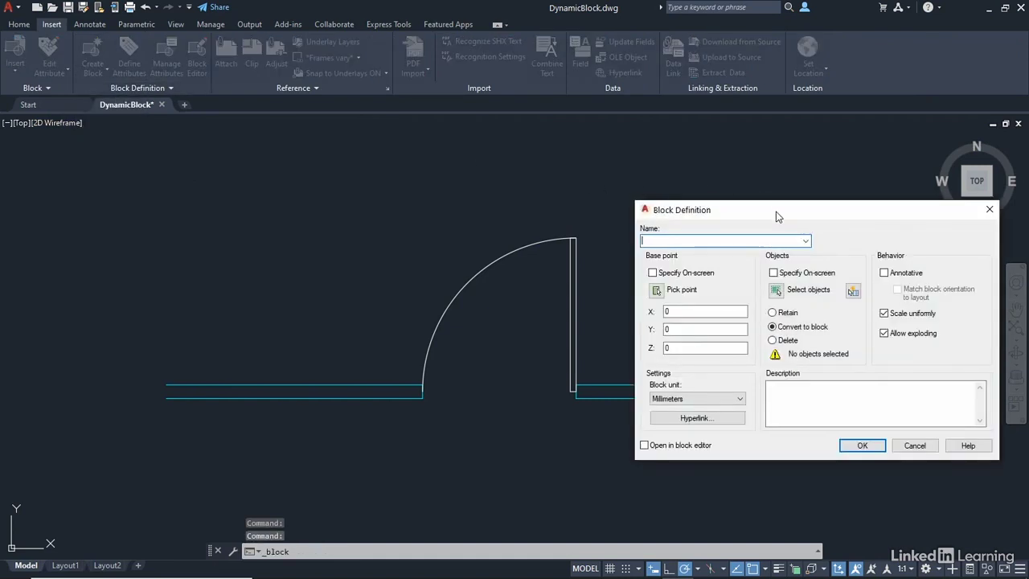
left_click_drag(777, 211, 758, 161)
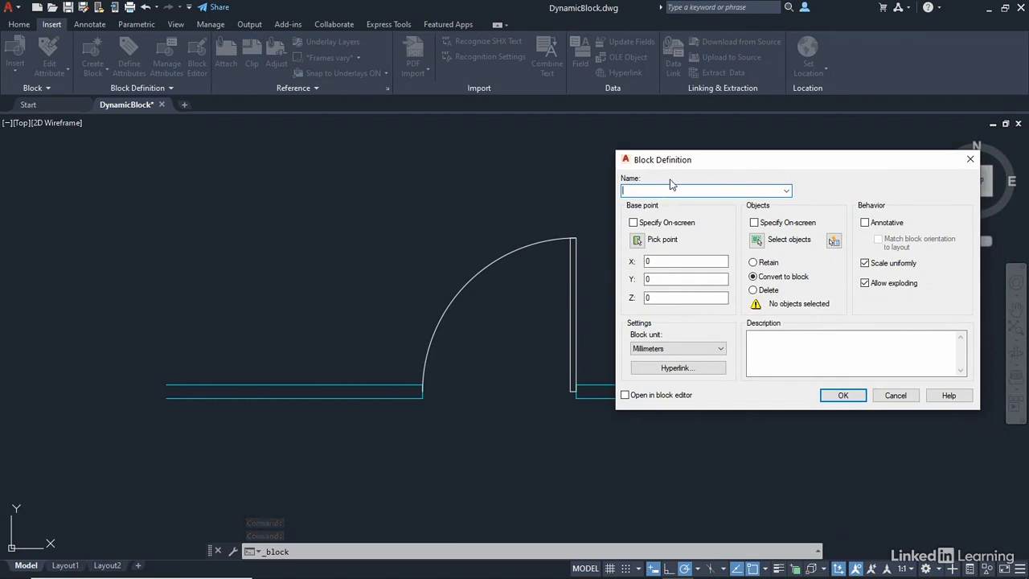
type("Door")
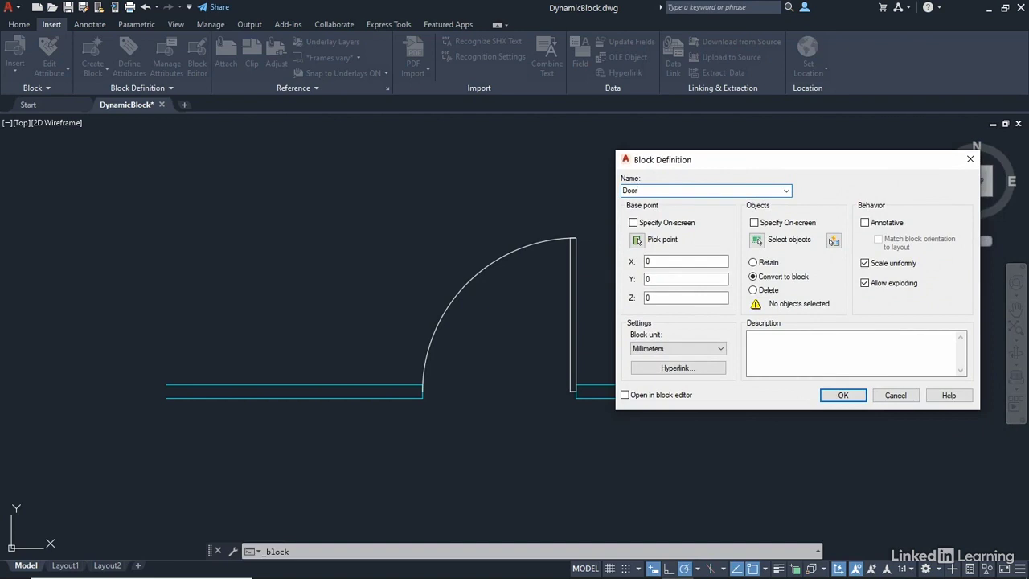
type("_DYN")
Step: Set the base point at the door leaf's bottom endpoint (X 3866.97, Y 939.22)
left_click(637, 241)
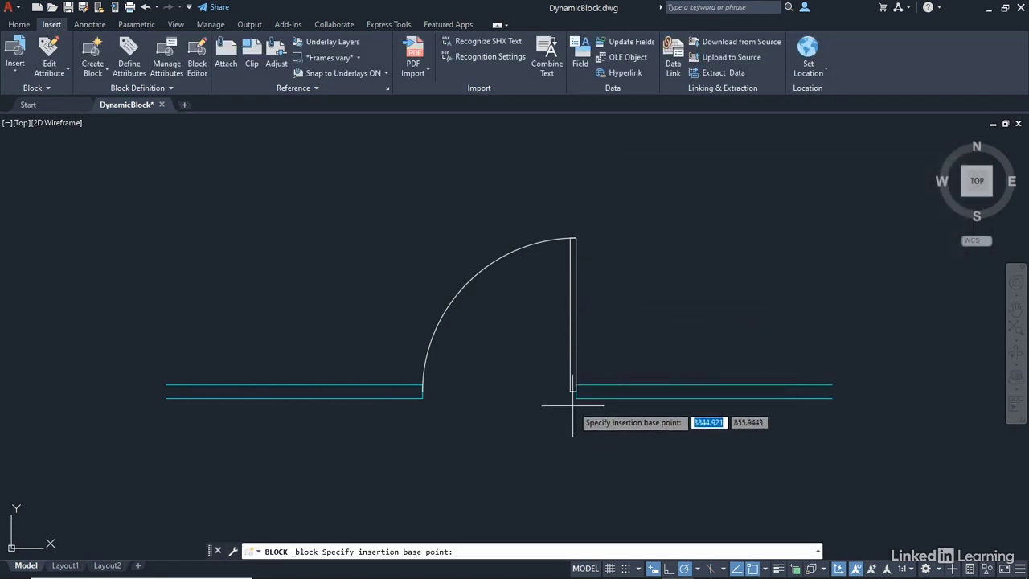
scroll(571, 408, "up", 3)
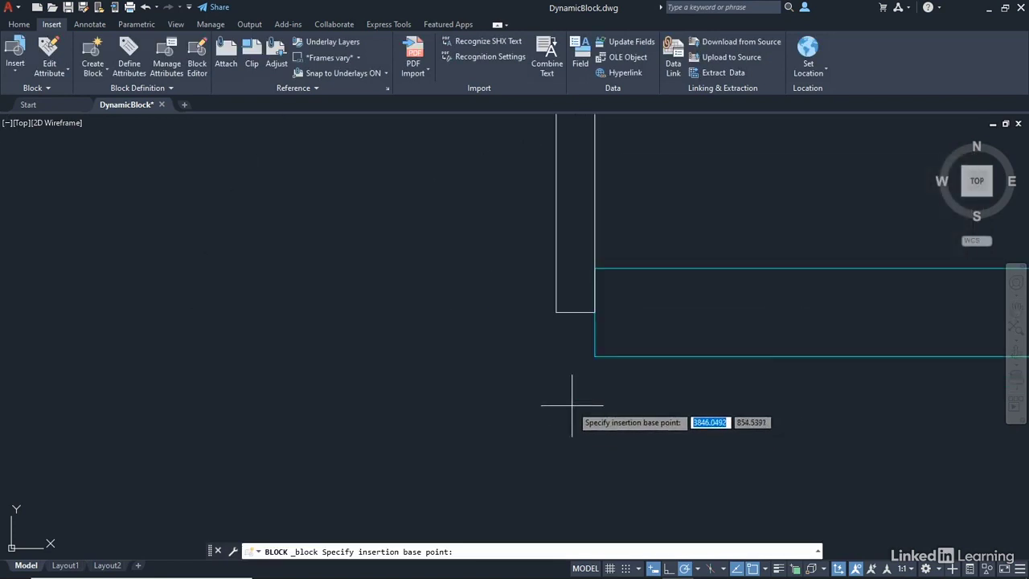
left_click(595, 312)
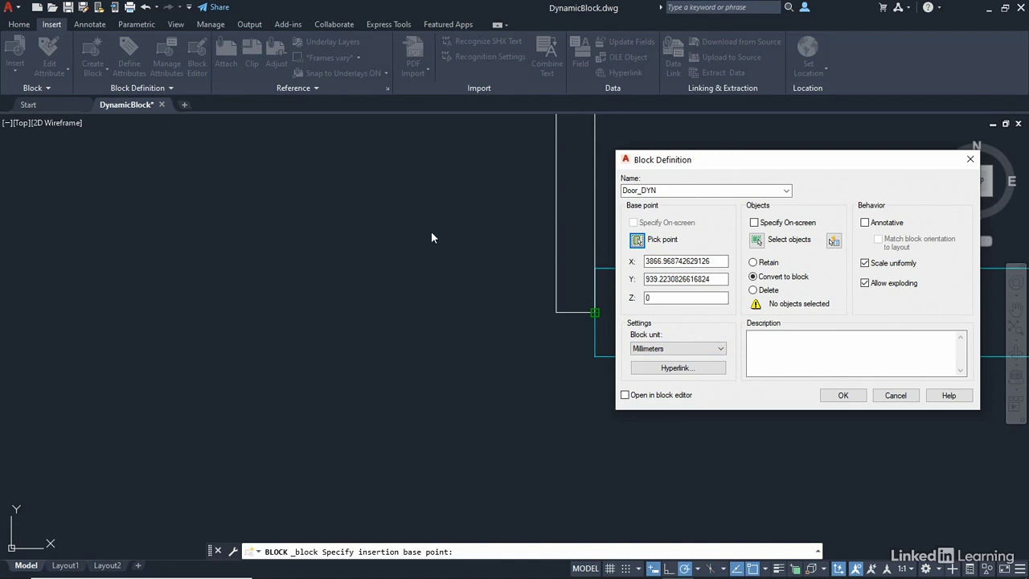
Step: Select the door leaf rectangle and the swing arc as the block's two objects
left_click(758, 242)
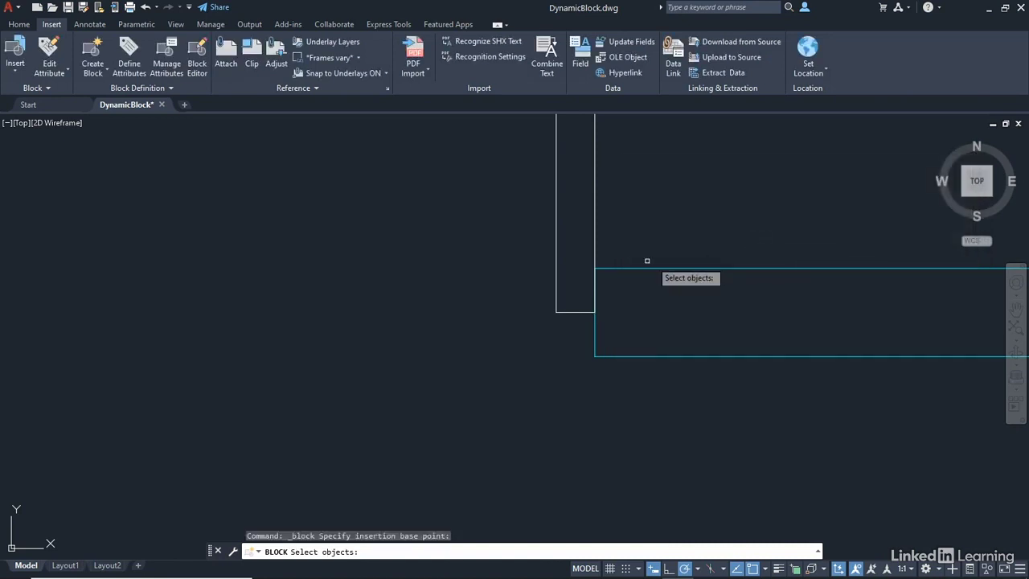
scroll(382, 238, "down", 8)
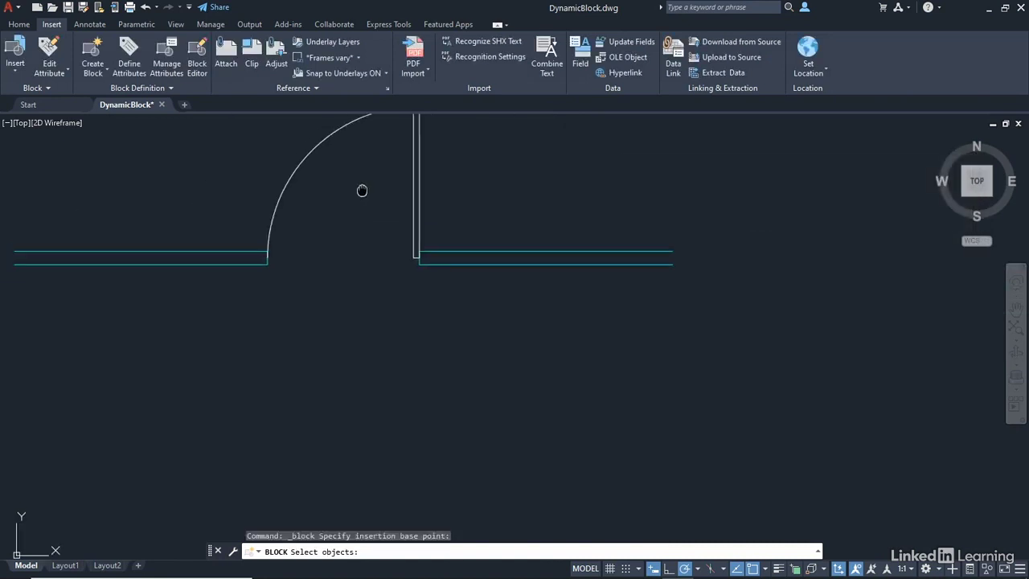
middle_click_drag(362, 191, 501, 312)
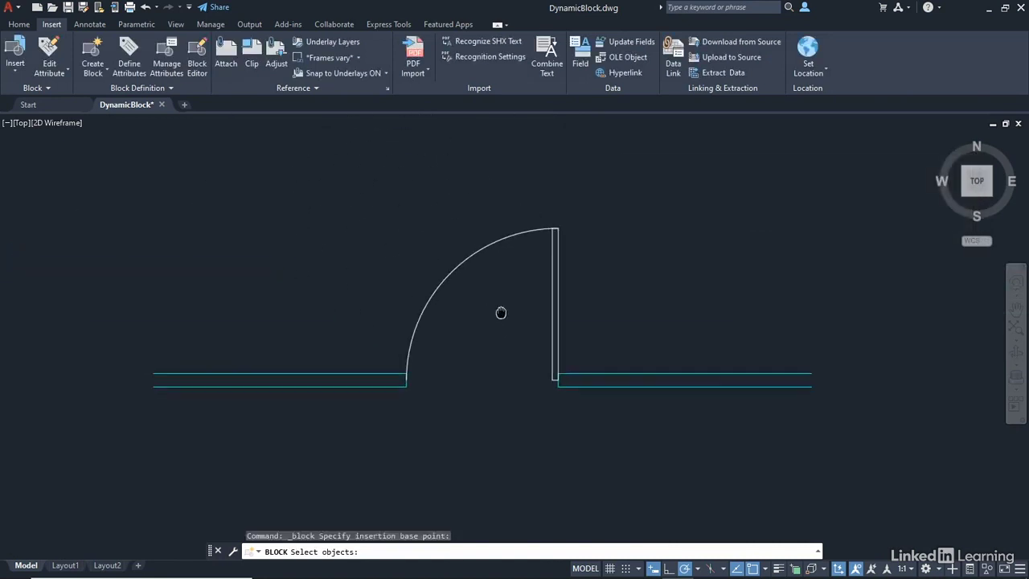
left_click(555, 271)
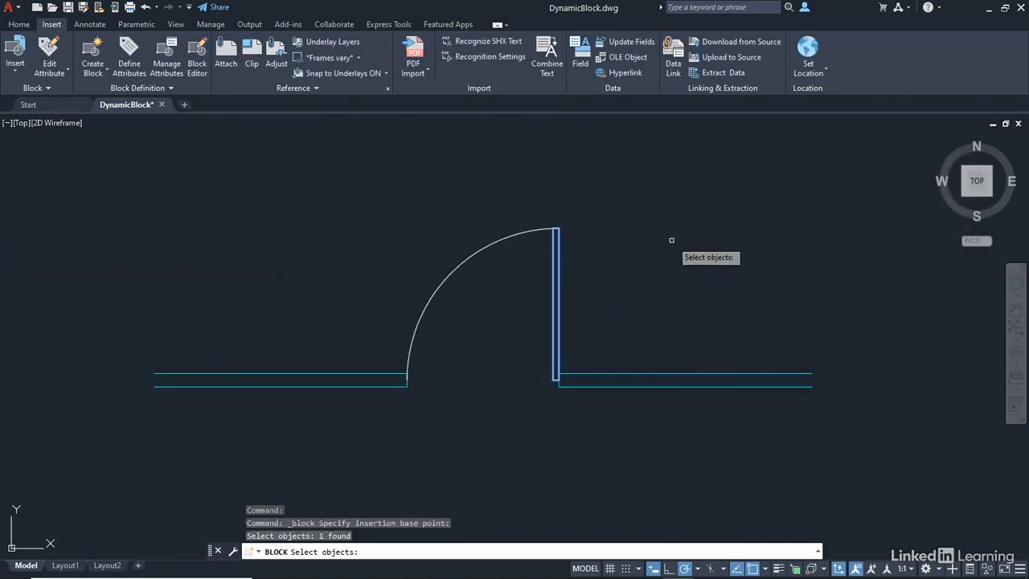
left_click(491, 241)
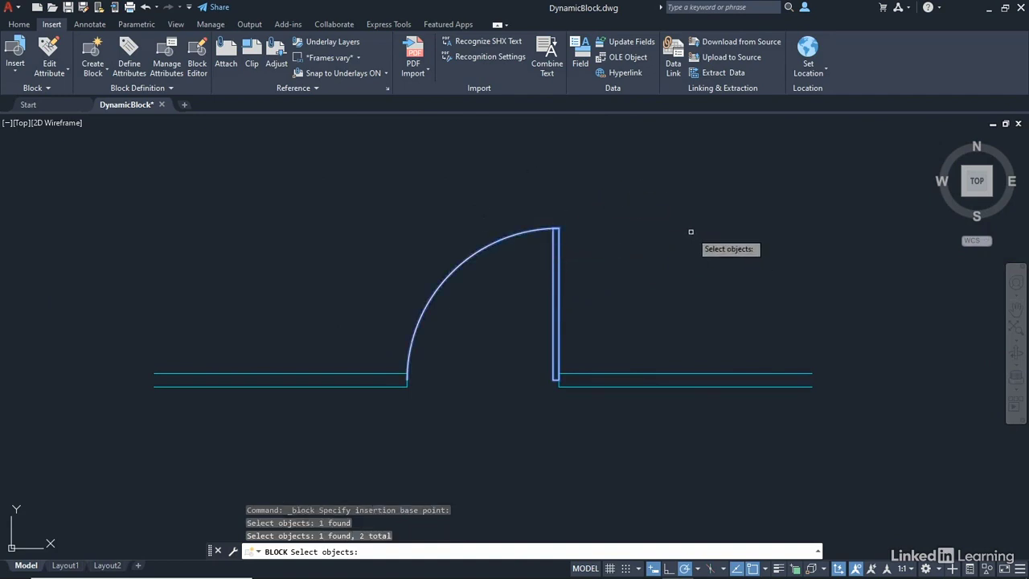
key("Return")
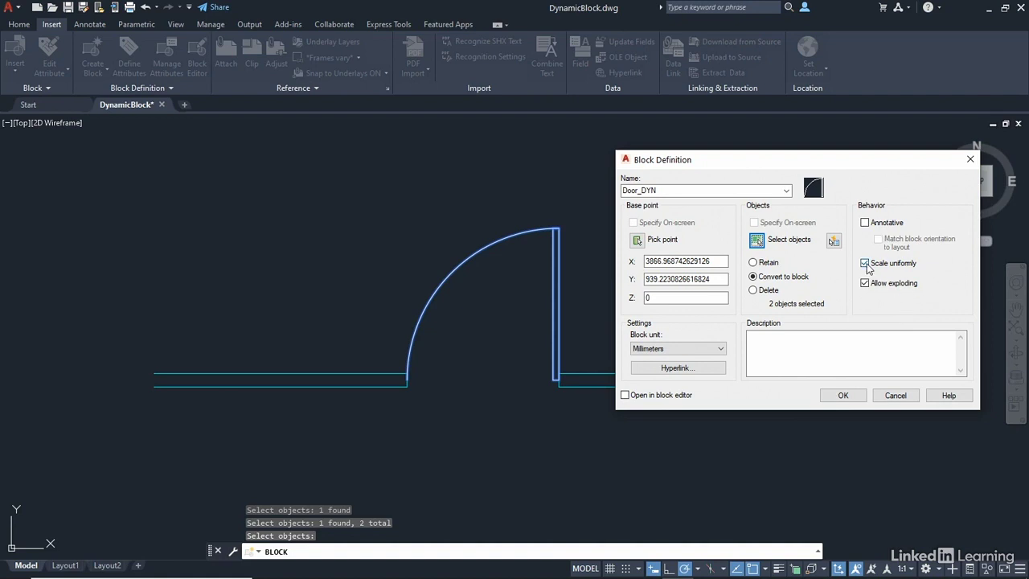
Step: Turn off Scale uniformly and create Door_DYN, opening it in the Block Editor
left_click(866, 263)
left_click(843, 396)
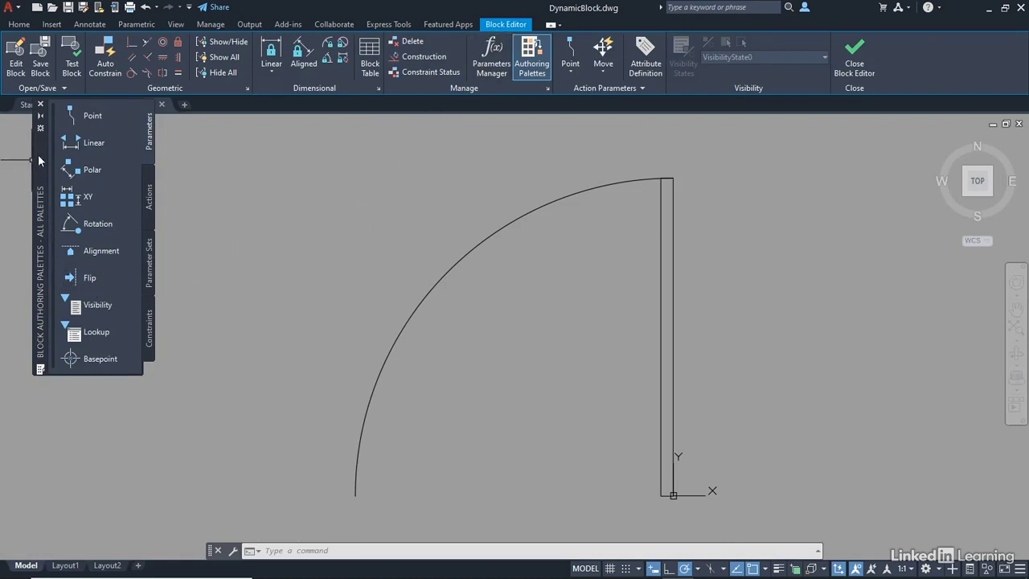
Step: Float the Block Authoring Palettes beside the door and zoom out
left_click_drag(41, 152, 110, 231)
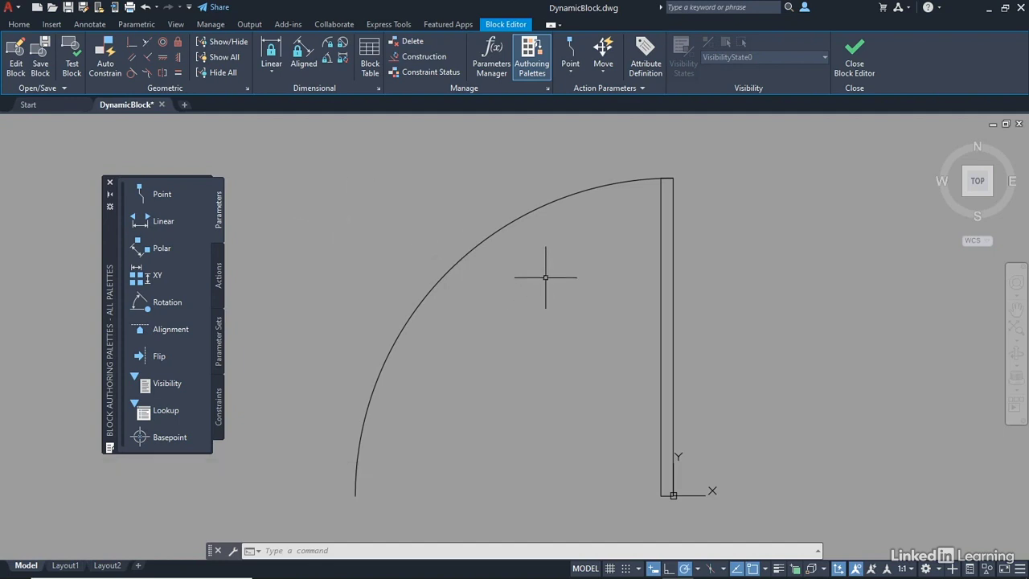
scroll(546, 277, "down", 2)
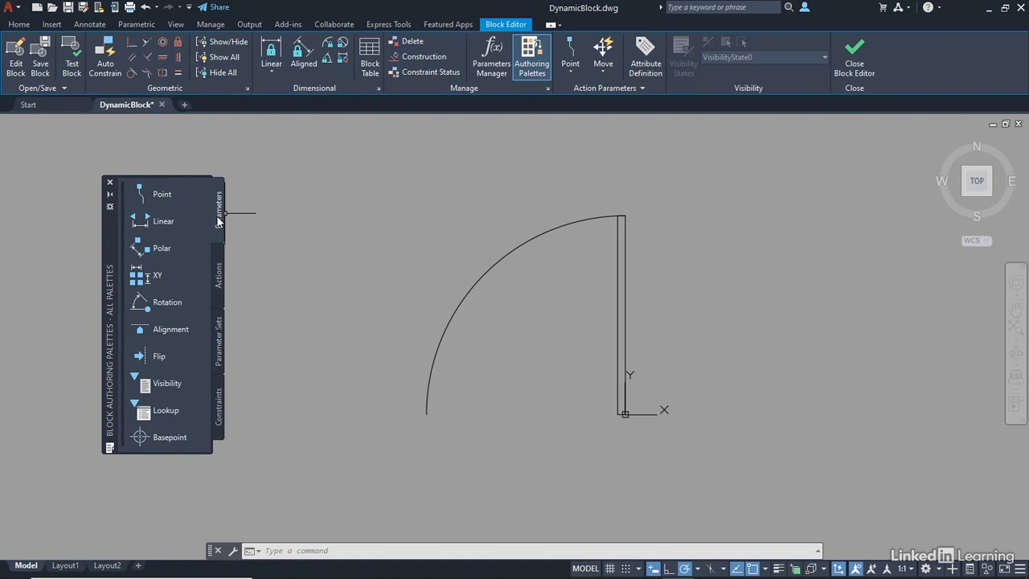
Step: Place a Basepoint parameter at the door leaf's bottom endpoint
left_click(152, 438)
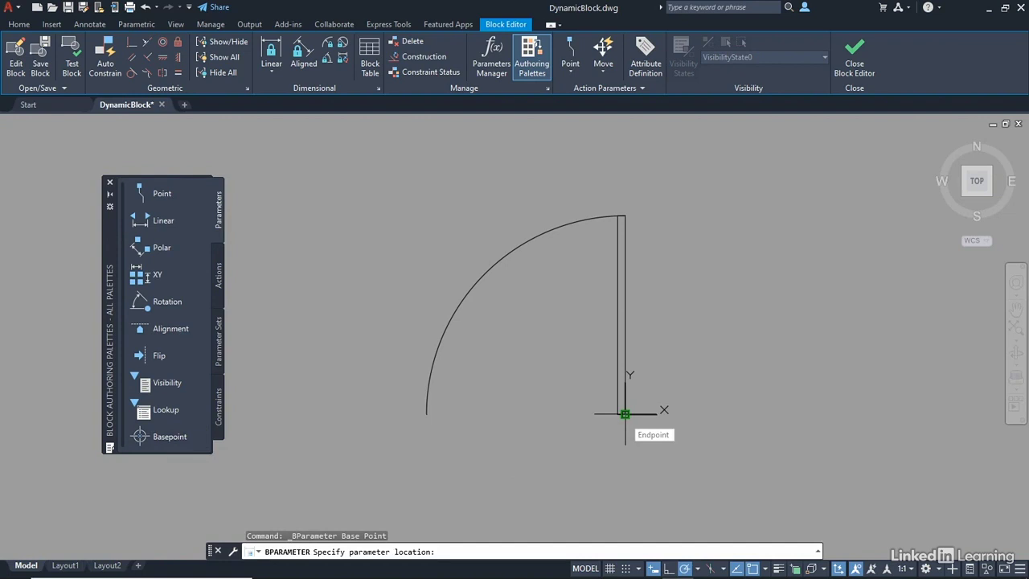
left_click(625, 414)
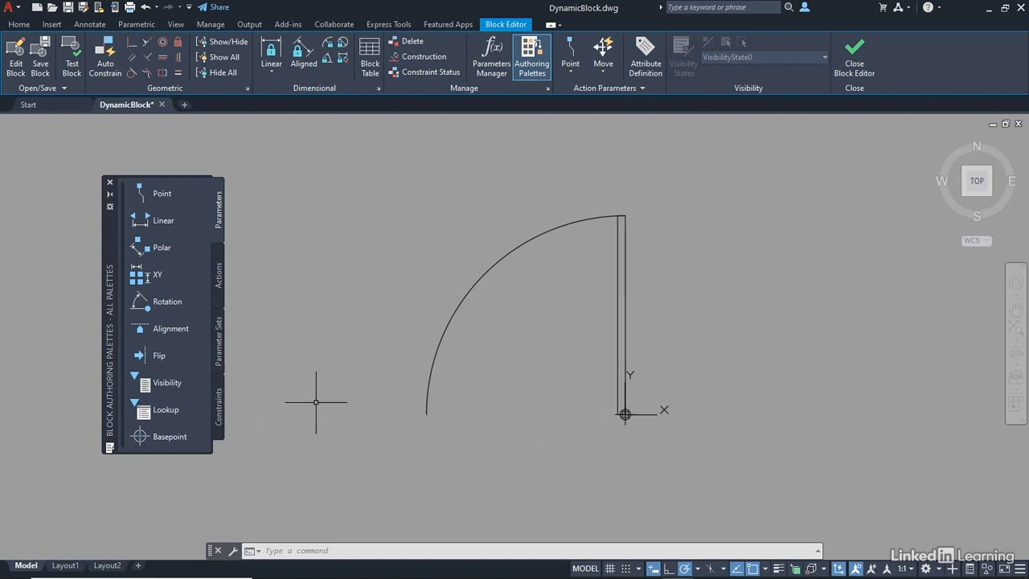
Step: Add a Flip parameter with a vertical line midway between arc end and hinge, labelled Flip state1
left_click(159, 358)
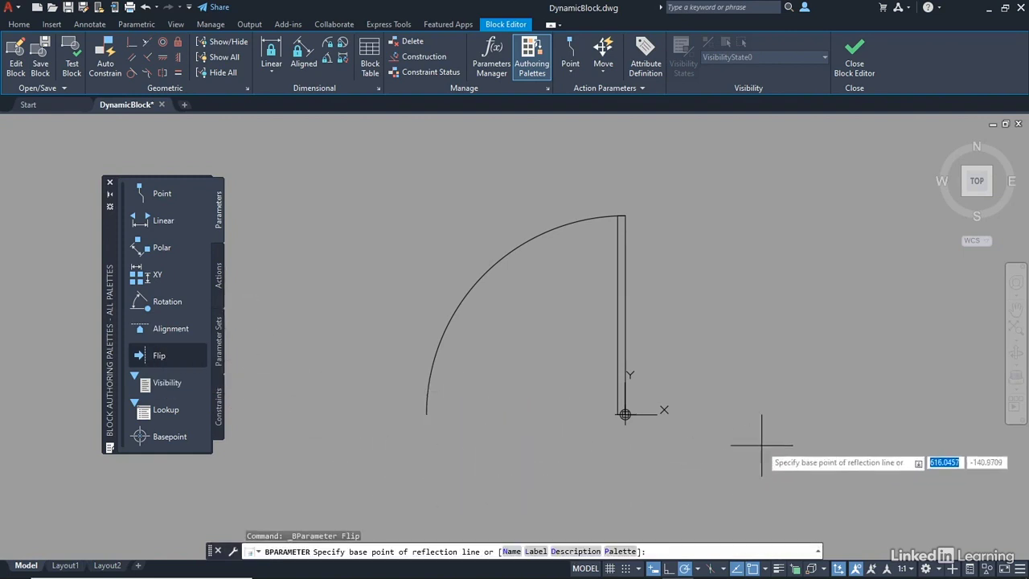
right_click(678, 208, "shift")
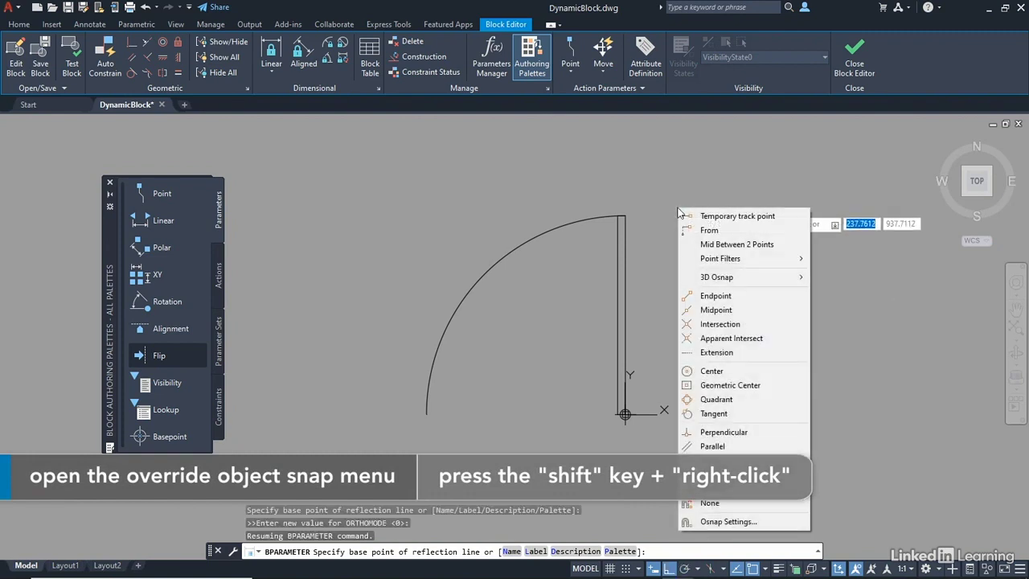
left_click(726, 247)
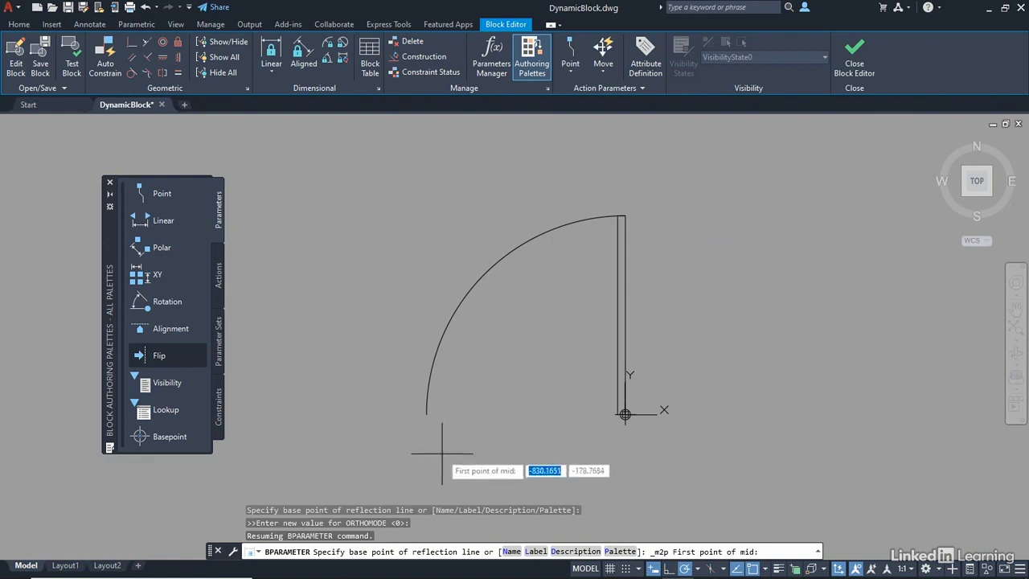
left_click(427, 414)
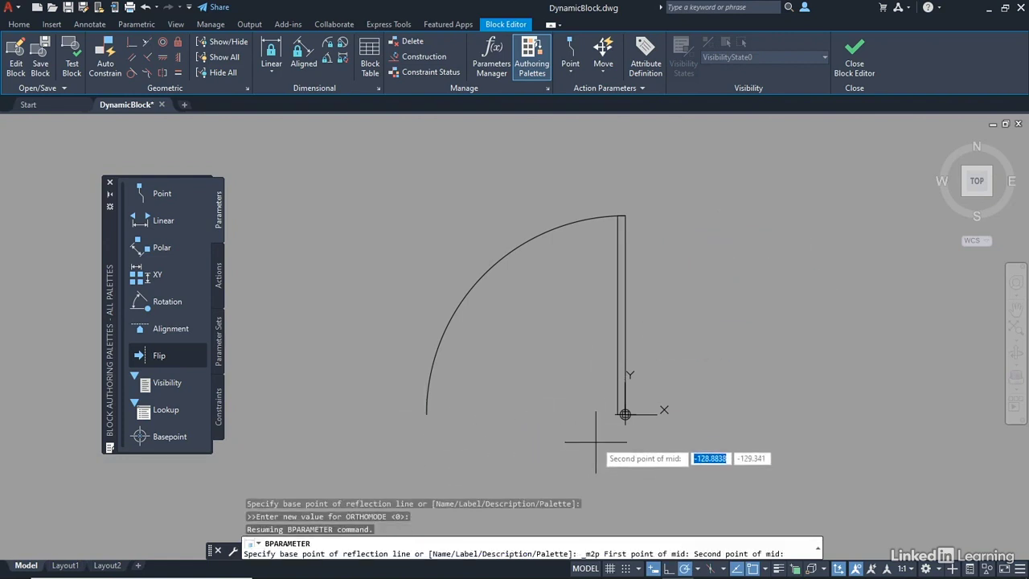
left_click(626, 414)
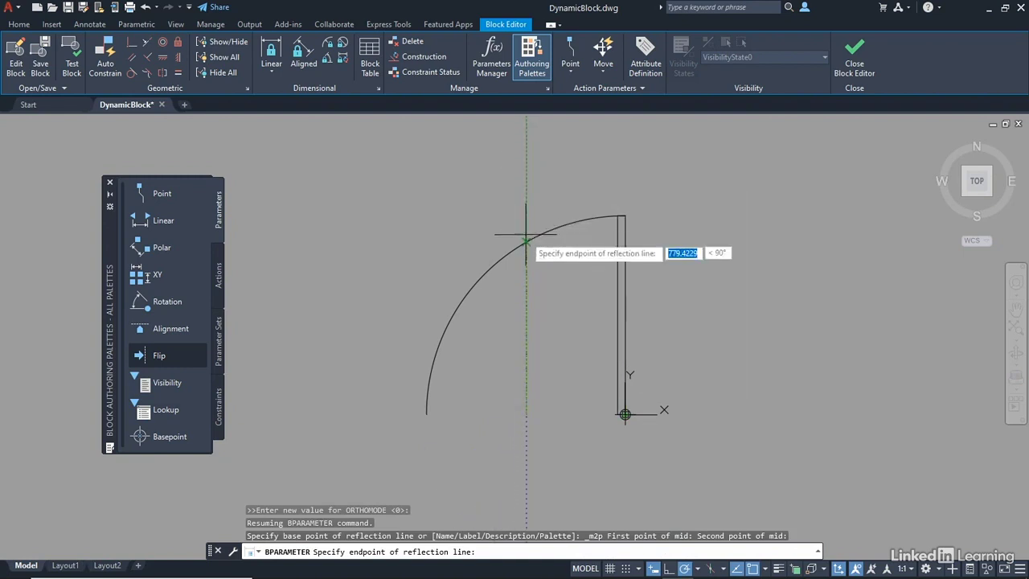
left_click(527, 163)
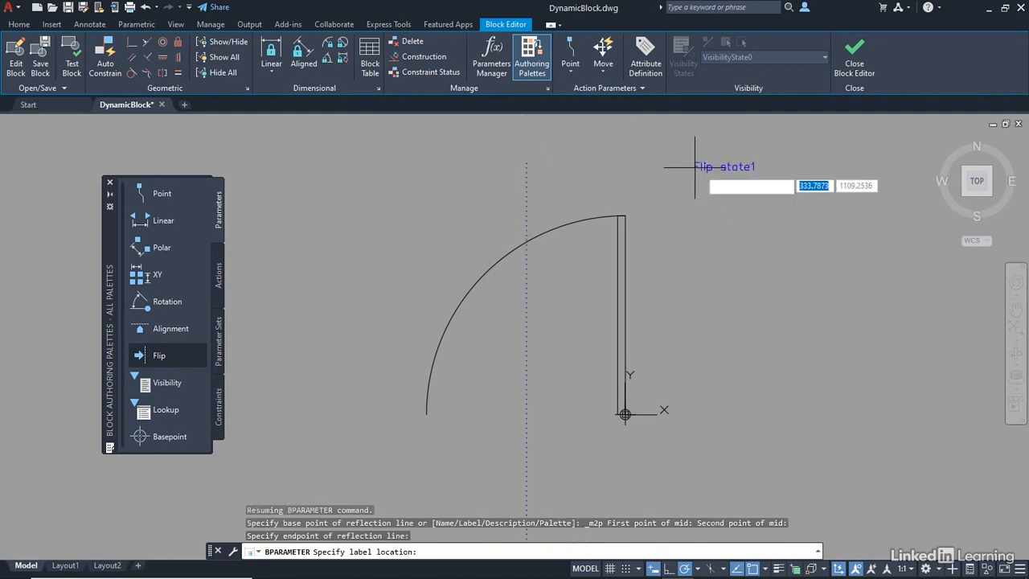
left_click(499, 147)
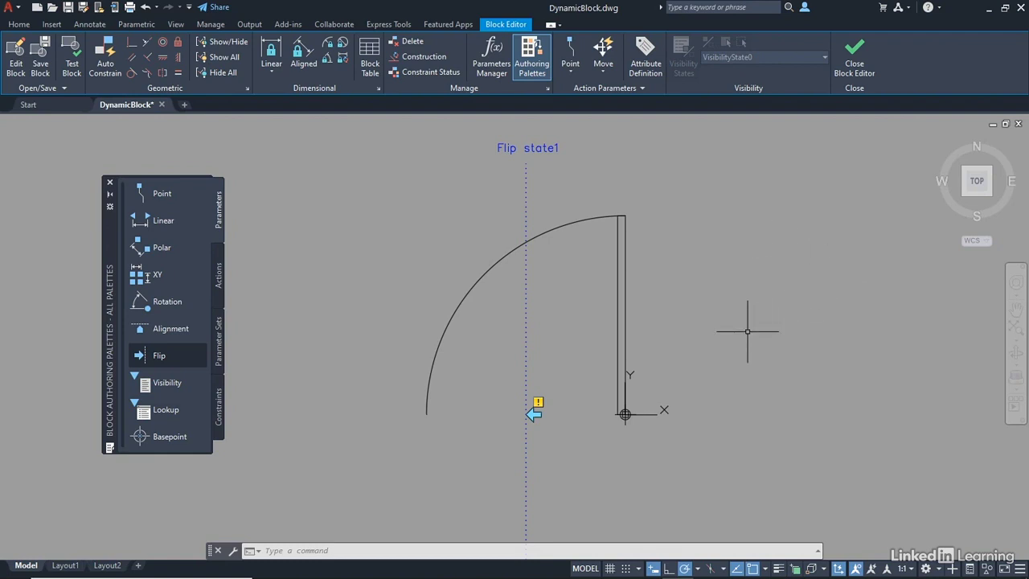
Step: Attach a Flip action to Flip state1 that mirrors the door leaf, arc and parameter
left_click(219, 278)
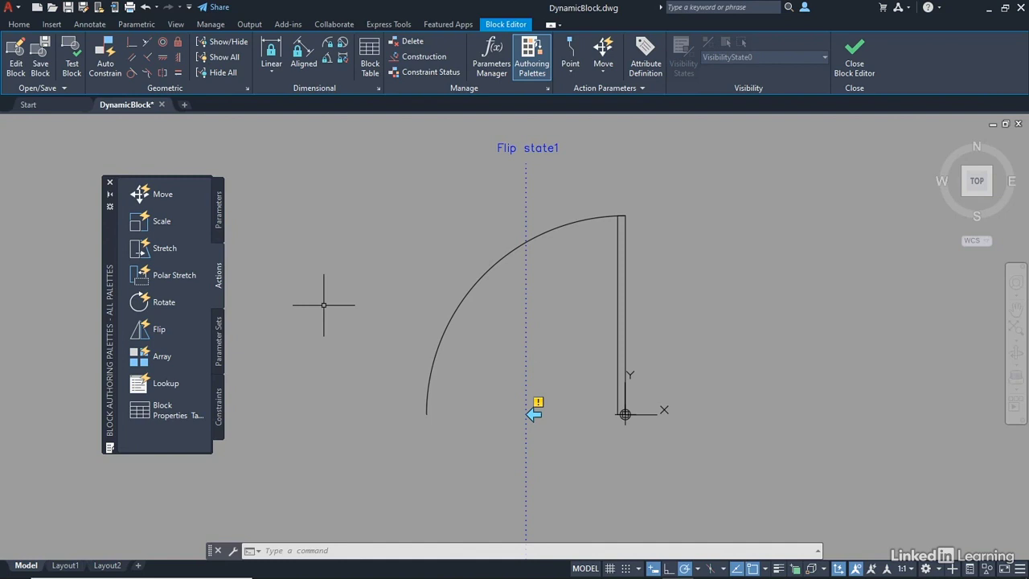
left_click(160, 330)
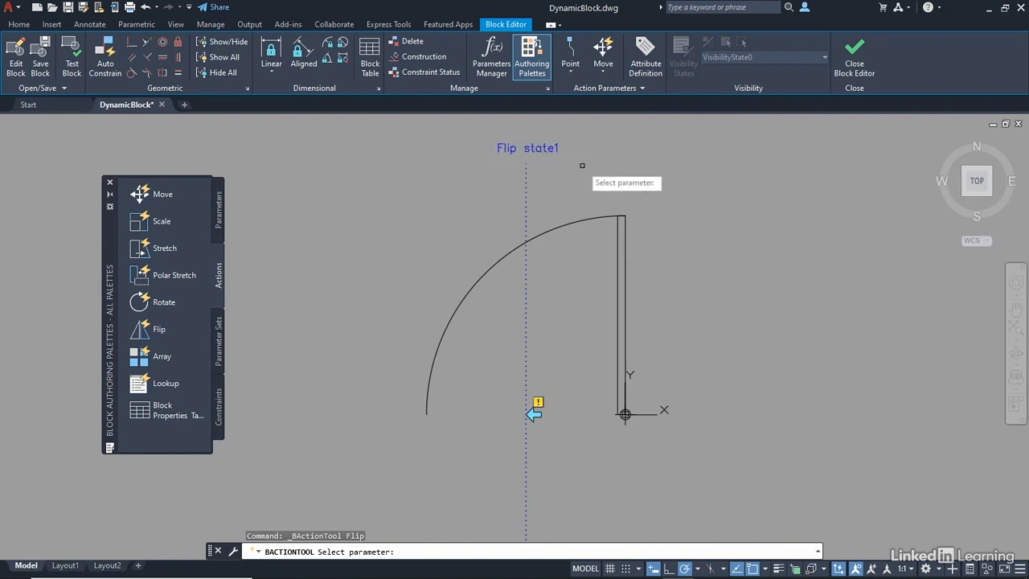
left_click(525, 185)
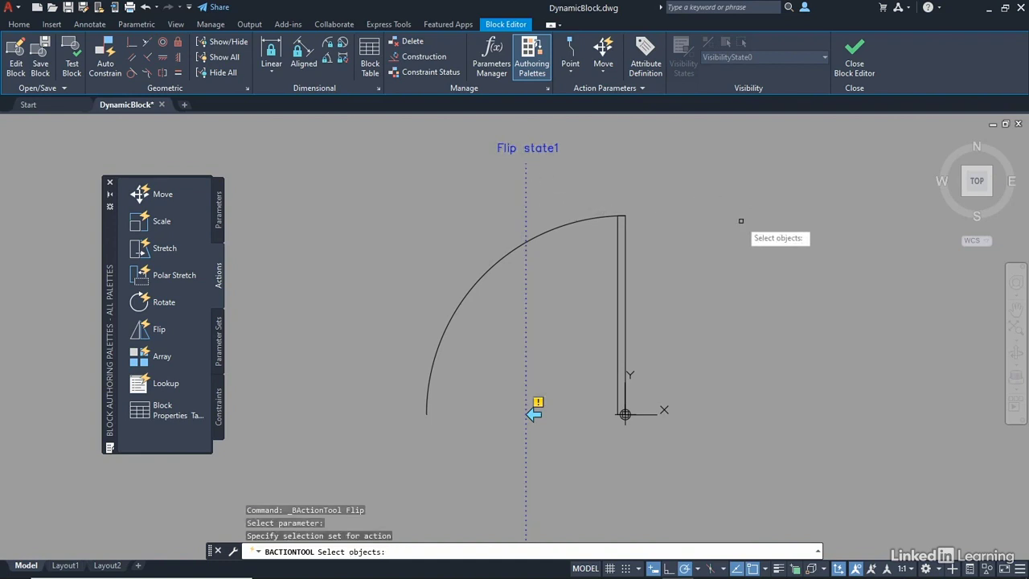
scroll(764, 273, "down", 2)
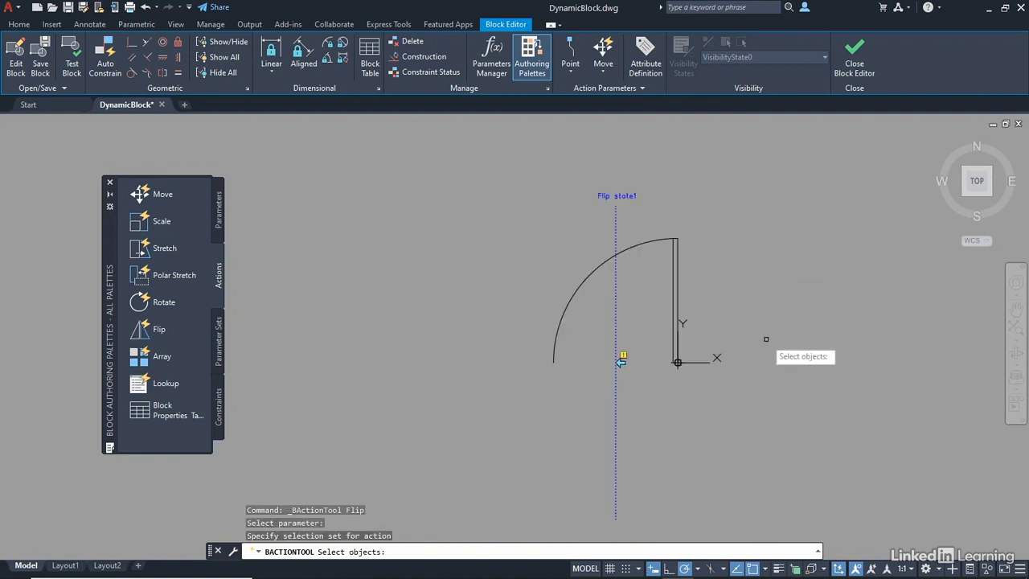
left_click(841, 534)
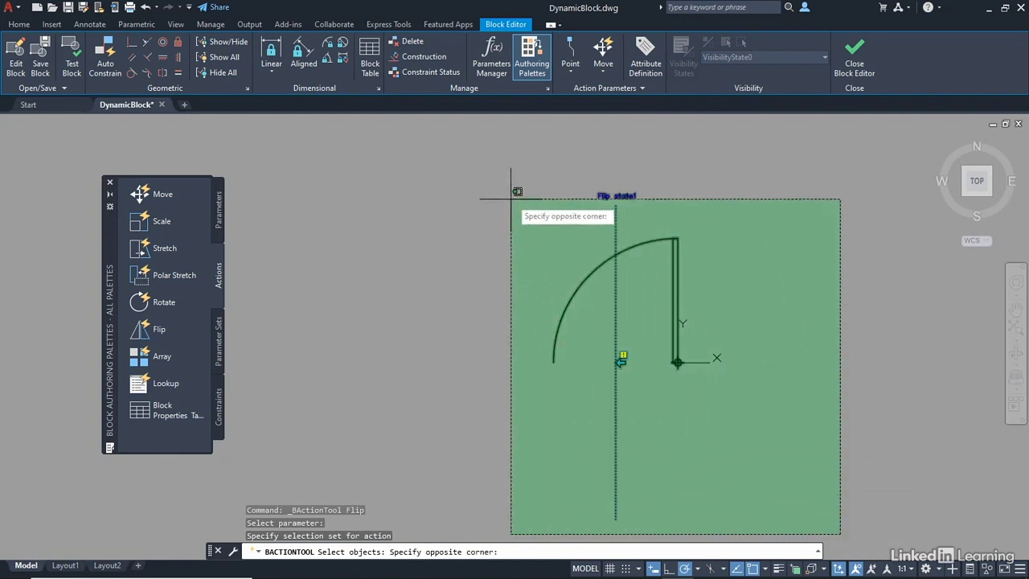
left_click(460, 166)
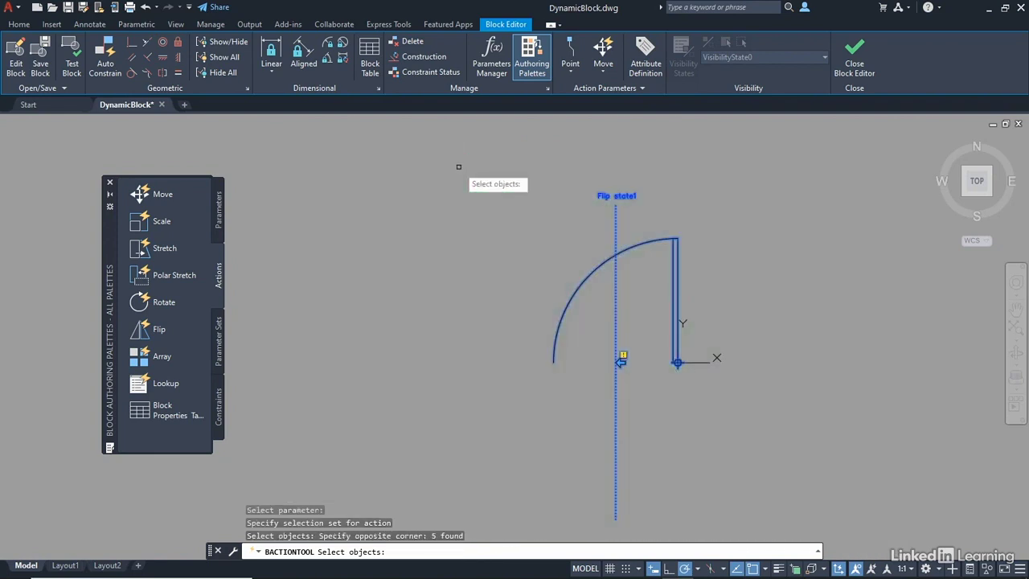
key("Return")
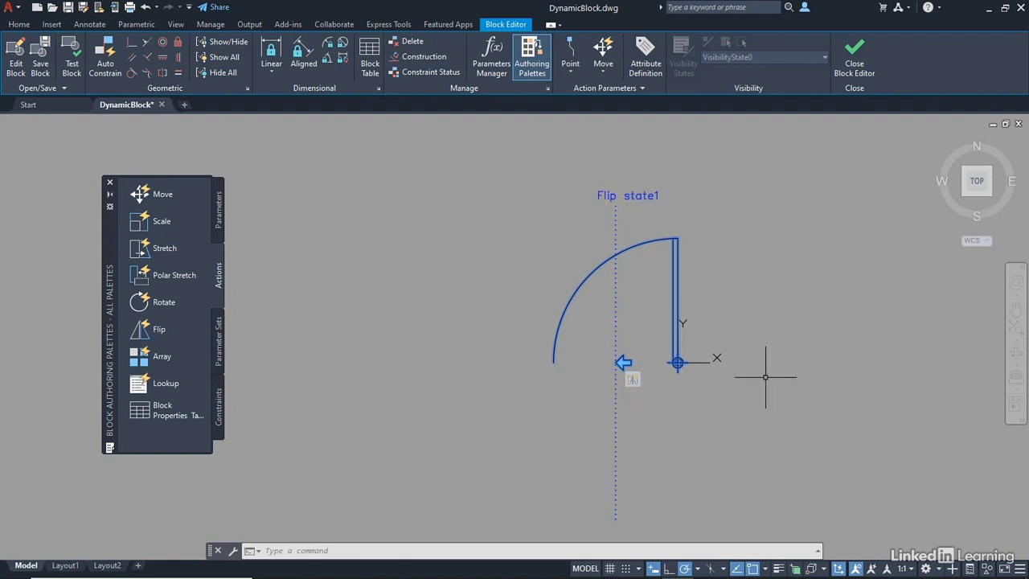
mouse_move(778, 183)
middle_mouse_down()
mouse_move(683, 201)
mouse_move(702, 177)
middle_mouse_up()
key("Escape")
key("Escape")
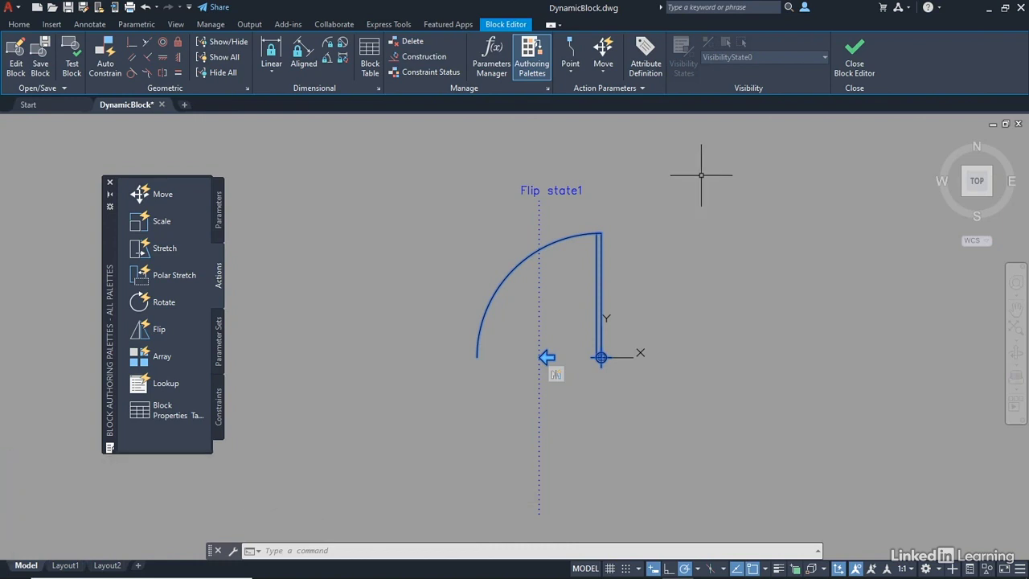
Step: Add a second Flip parameter from the hinge to the arc endpoint, labelled Flip state2
left_click(217, 211)
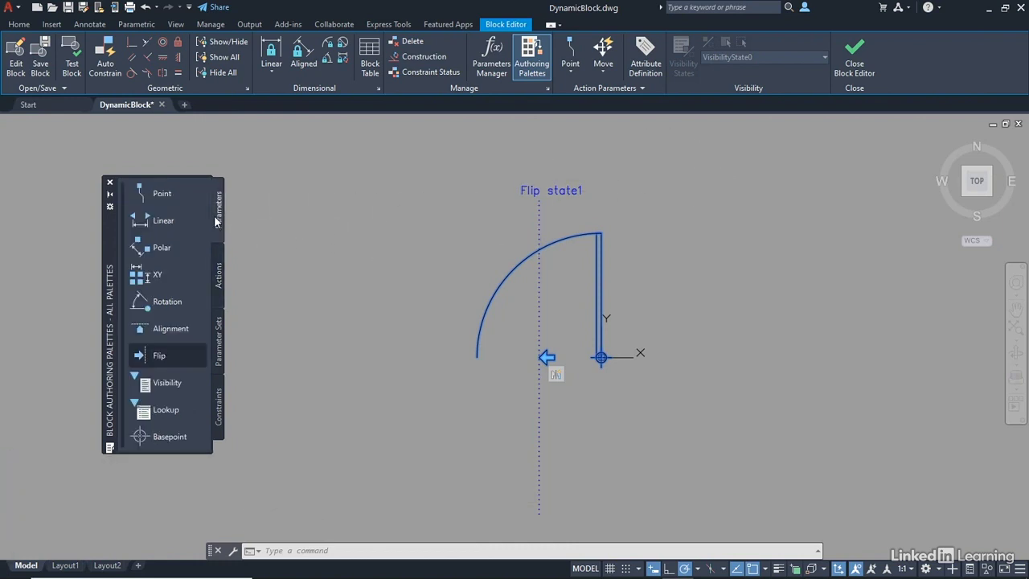
left_click(178, 355)
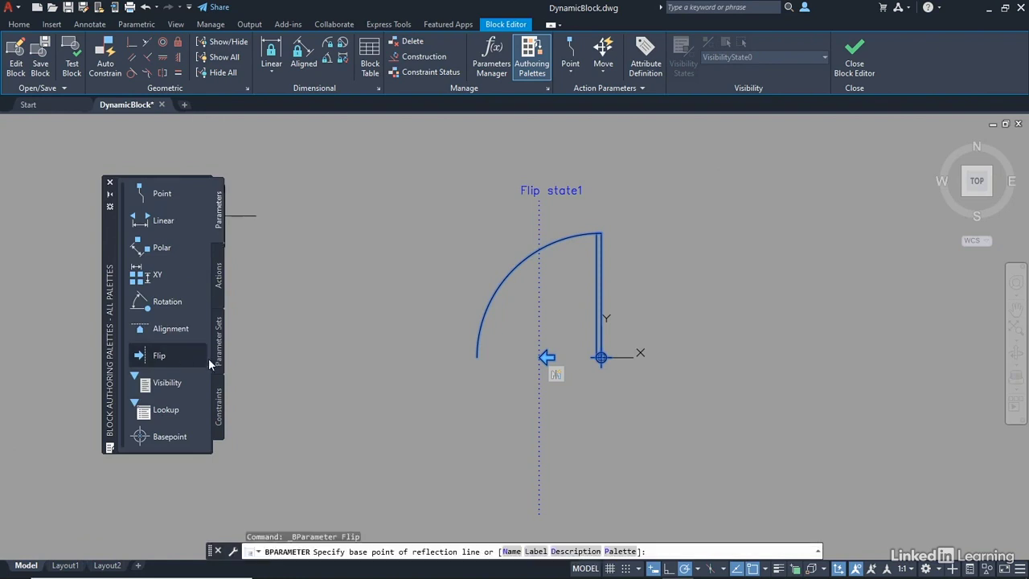
scroll(595, 397, "up", 4)
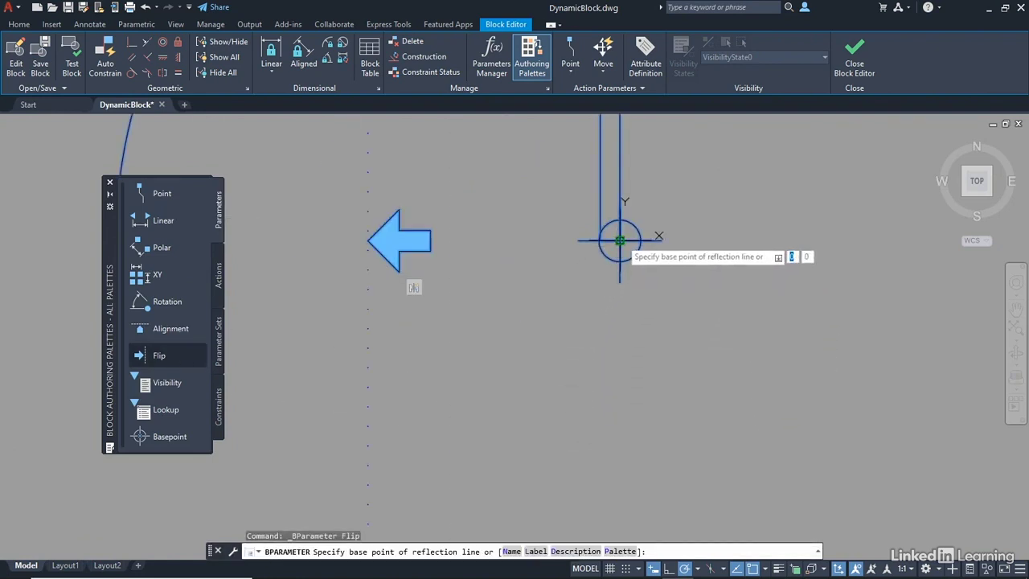
left_click(619, 240)
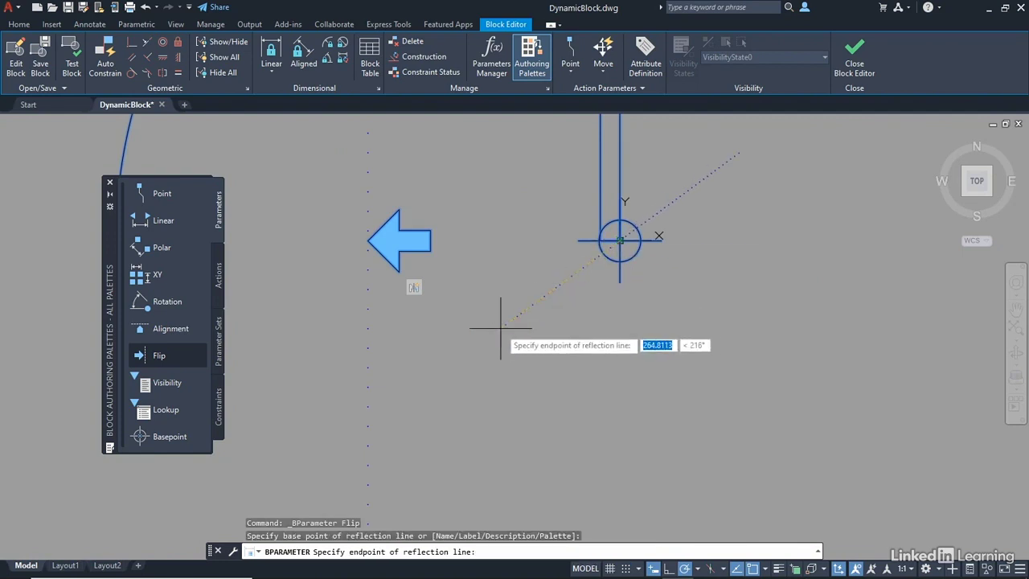
middle_click_drag(501, 328, 825, 344)
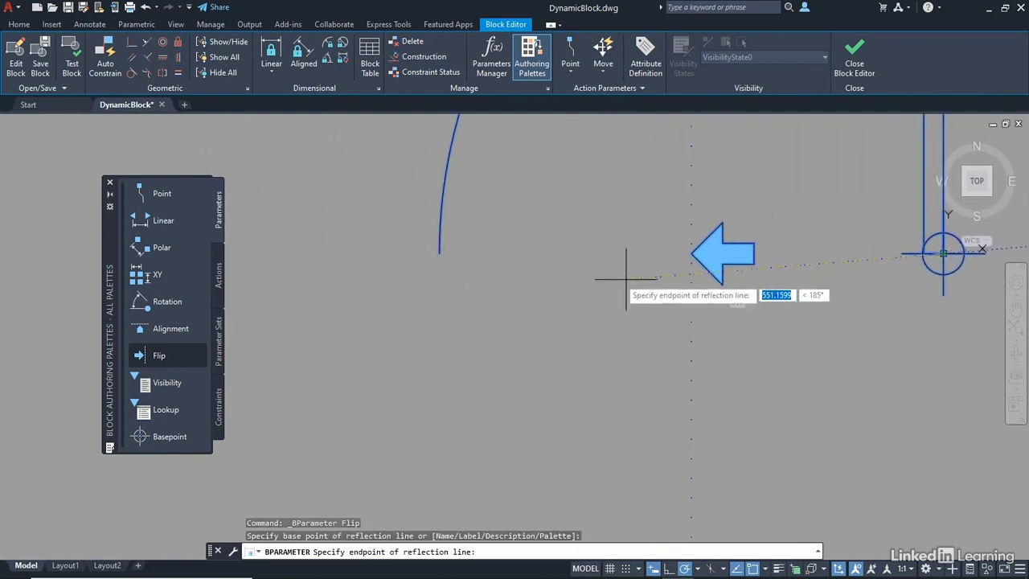
left_click(439, 253)
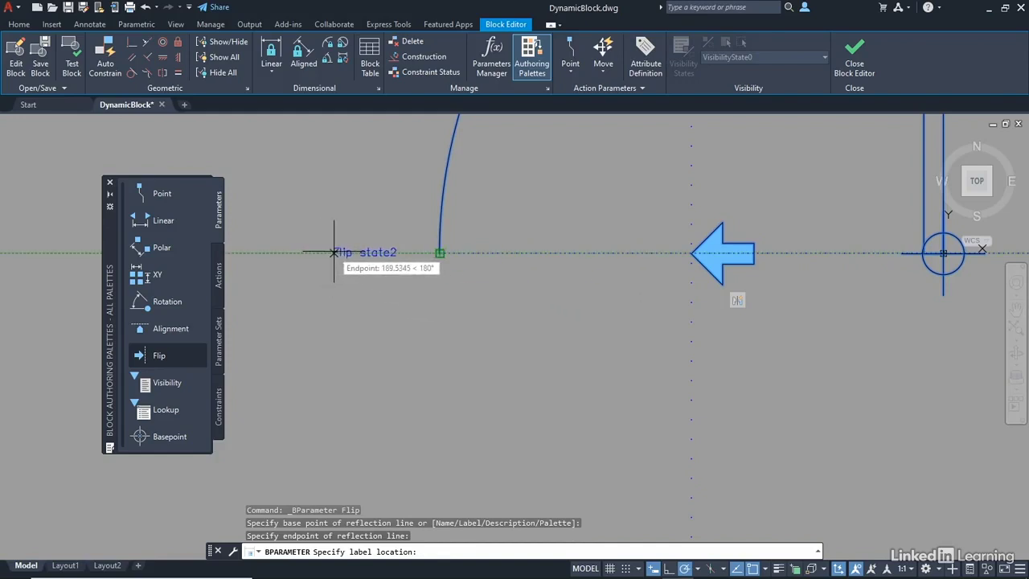
left_click(321, 254)
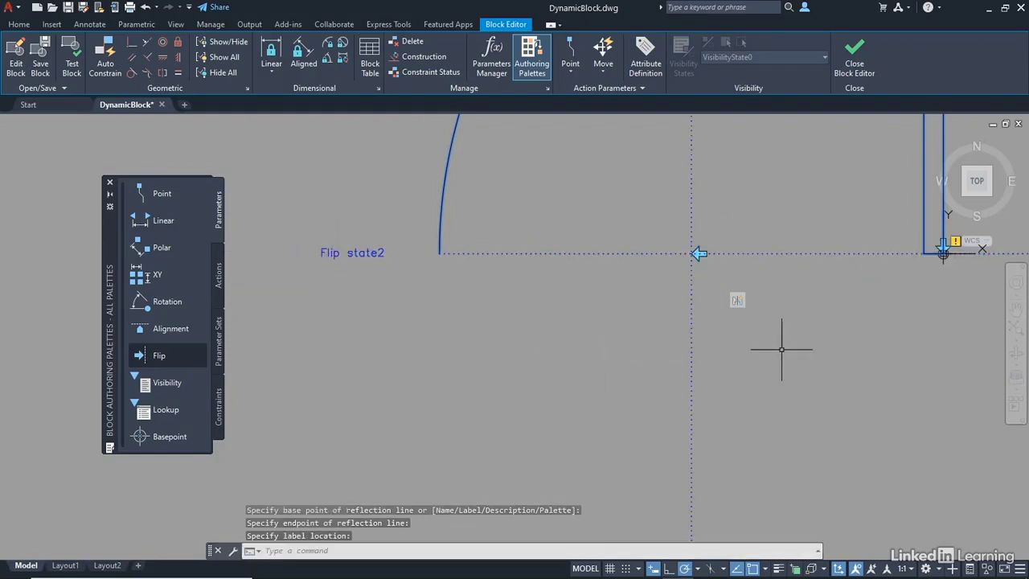
scroll(778, 345, "down", 4)
middle_click_drag(793, 240, 556, 221)
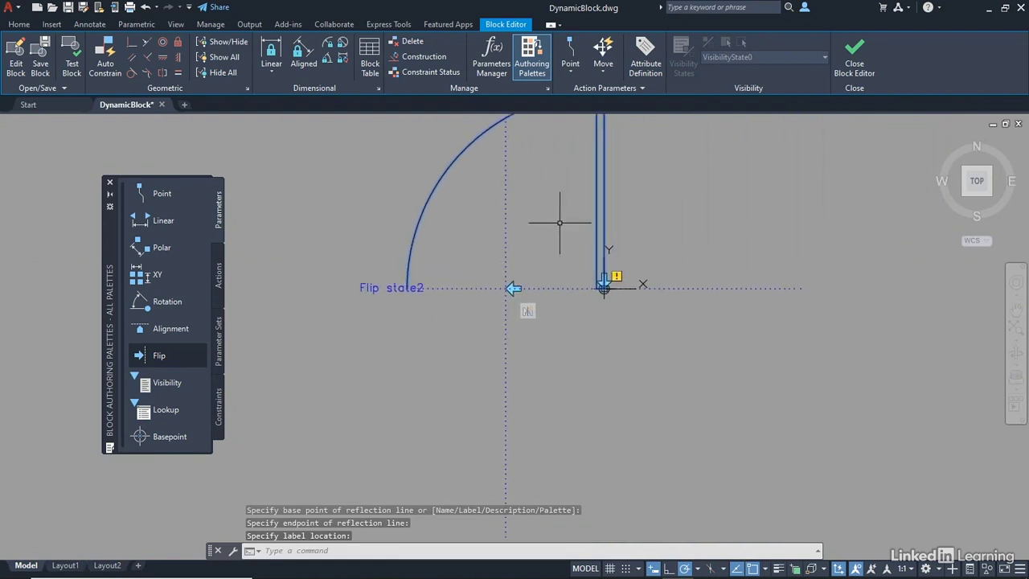
Step: Replace Flip state2 with a new flip parameter from the arc's end to the hinge corner, label beside the door
left_click(372, 287)
key("Delete")
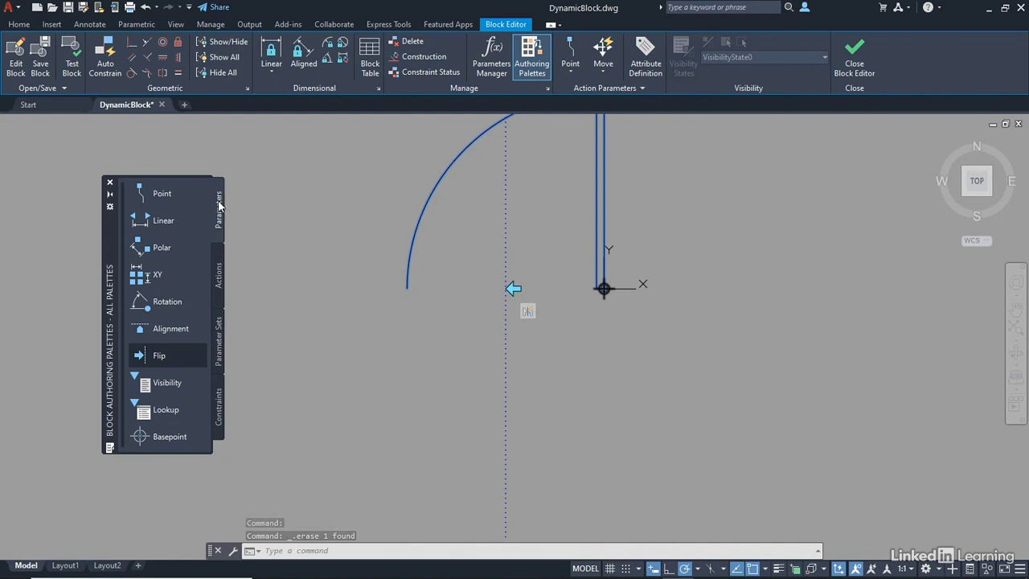
left_click(163, 355)
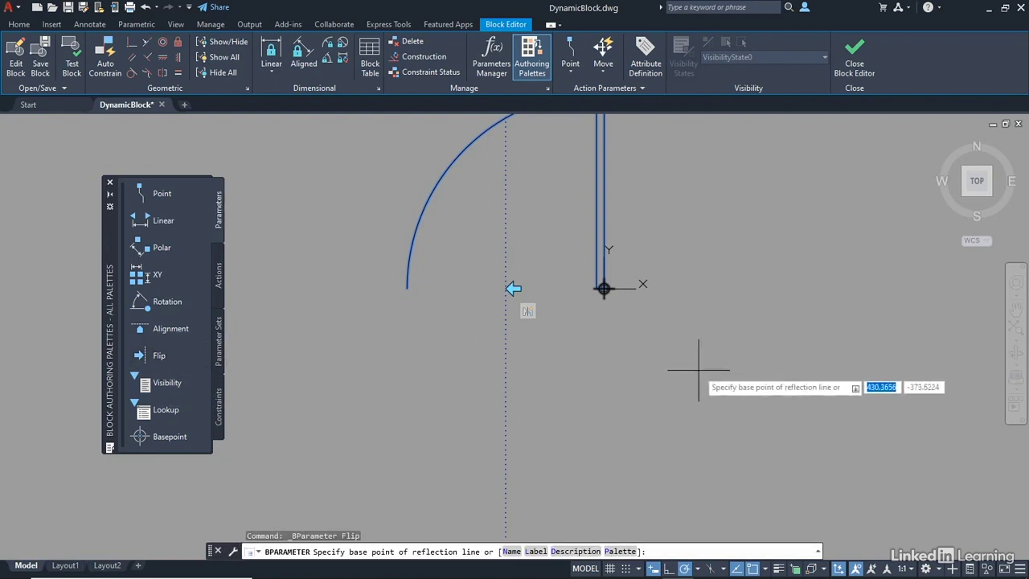
left_click(407, 288)
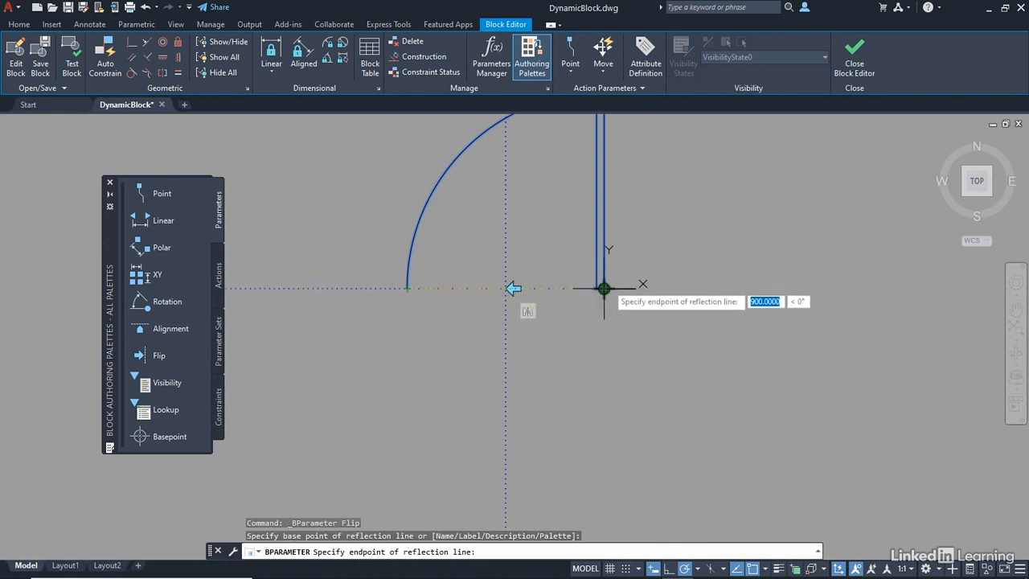
left_click(604, 287)
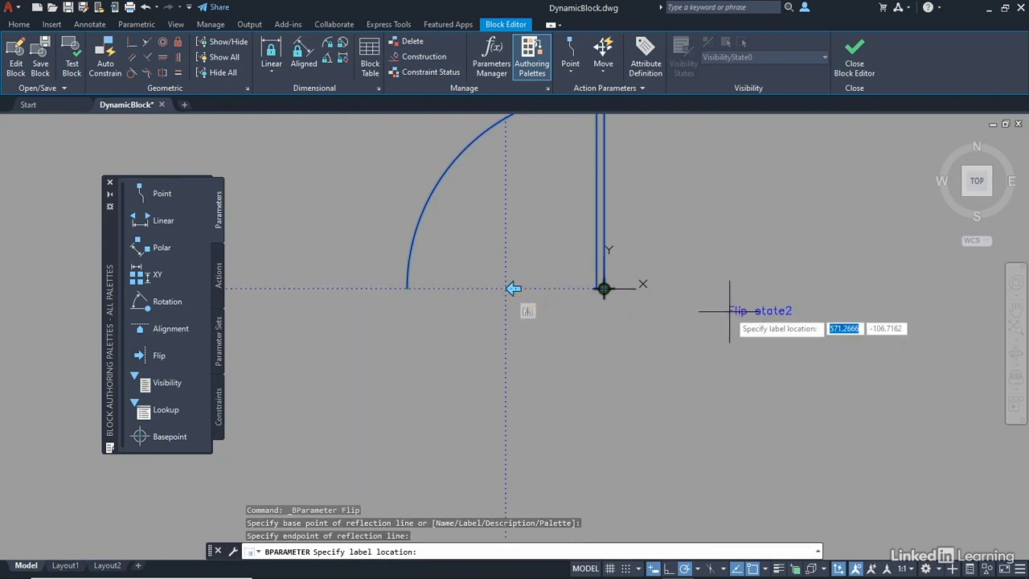
left_click(696, 287)
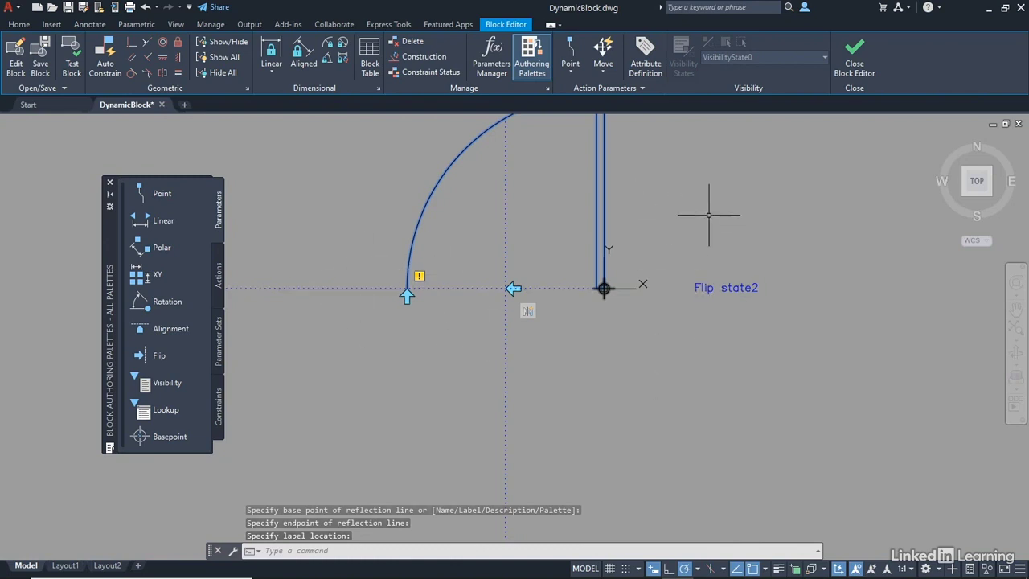
scroll(708, 185, "down", 3)
middle_click_drag(719, 170, 721, 234)
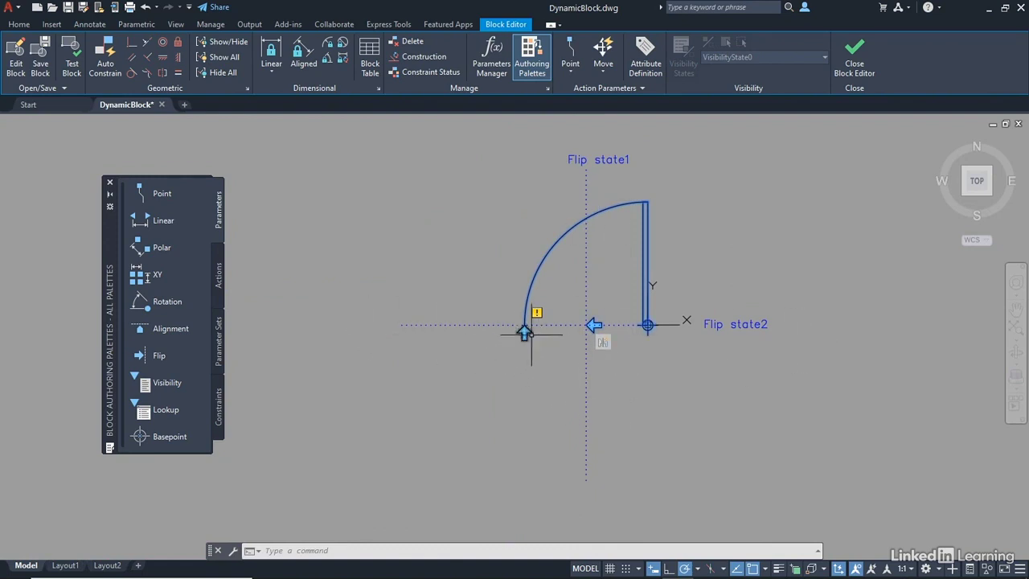
Step: Add a flip action on Flip state2 that mirrors all 7 door objects
left_click(219, 283)
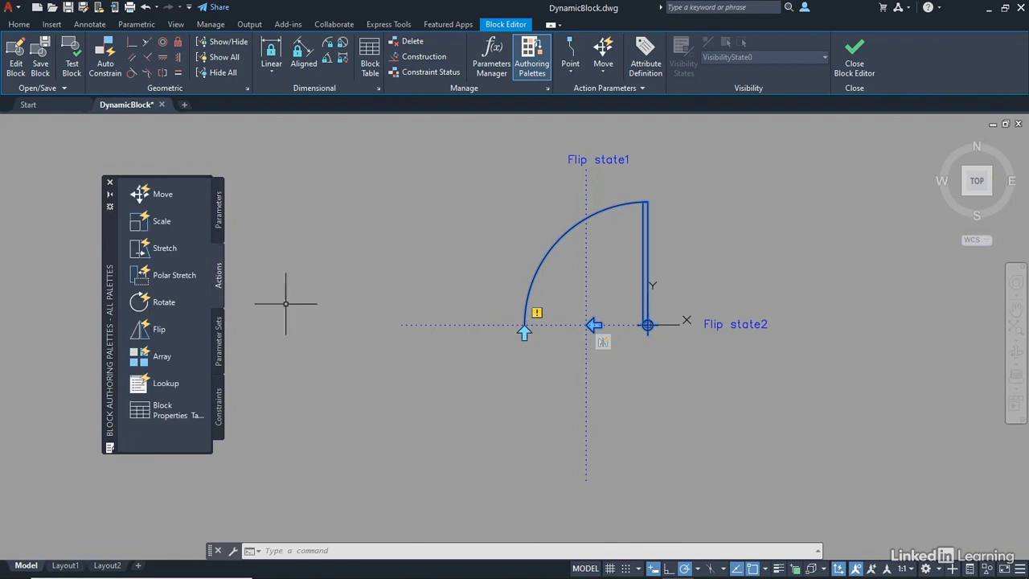
left_click(161, 330)
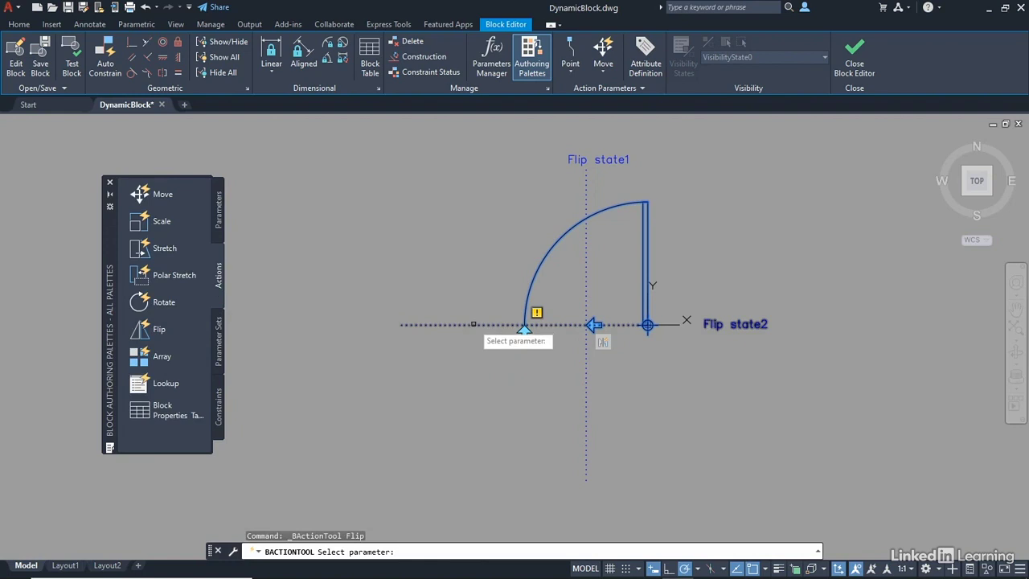
left_click(474, 324)
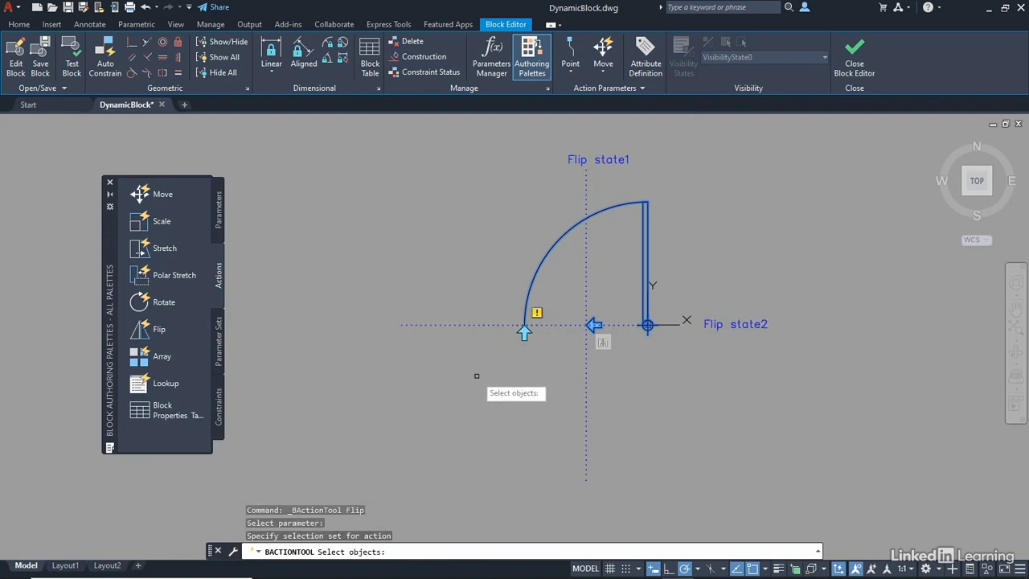
left_click(925, 519)
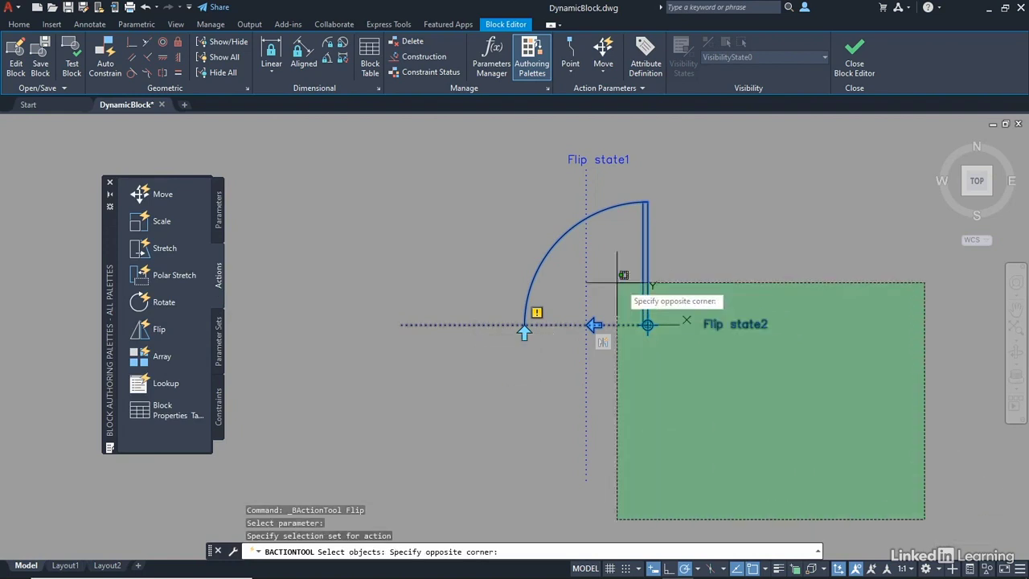
left_click(322, 137)
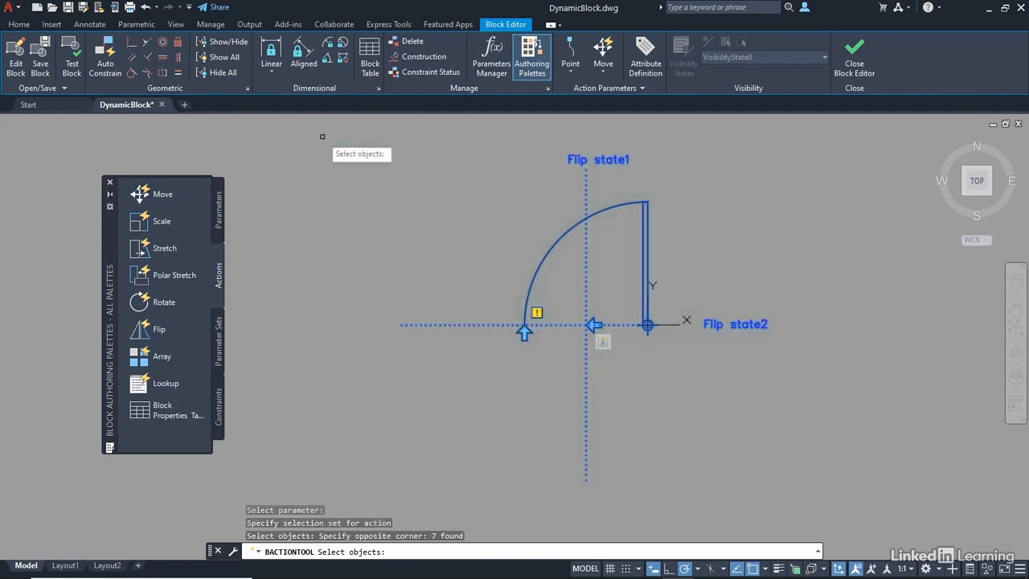
key("Return")
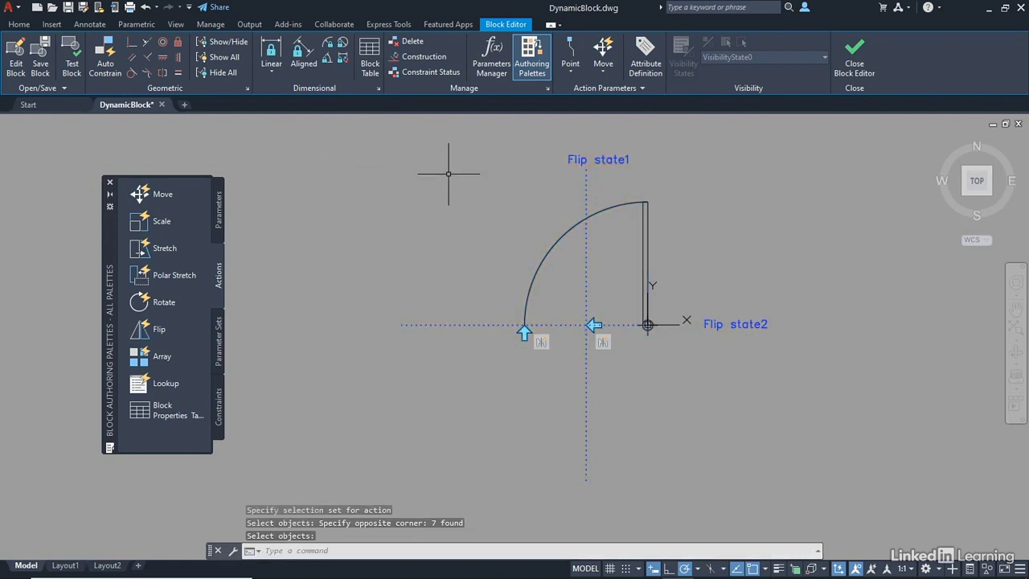
left_click(73, 68)
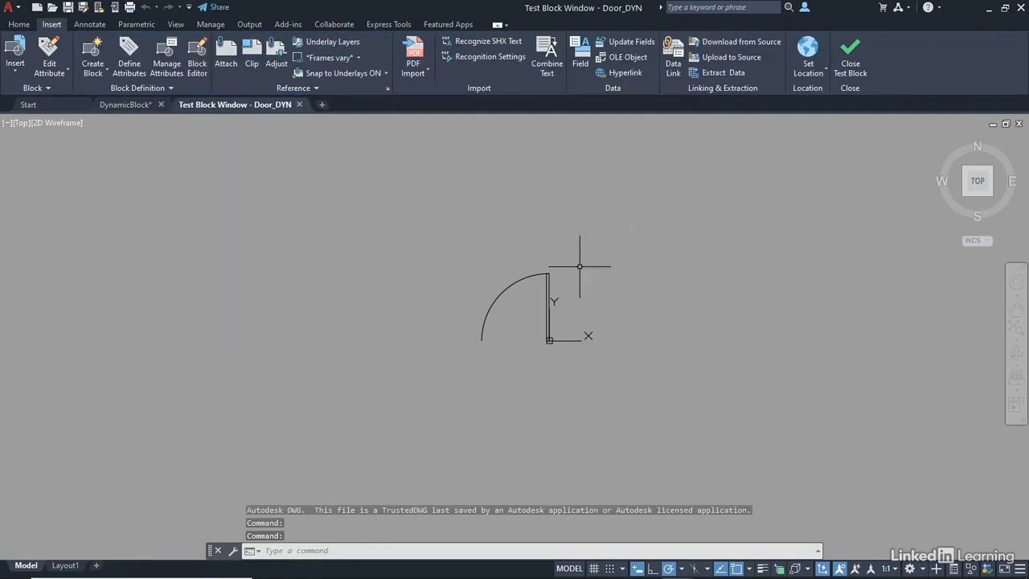
left_click(547, 286)
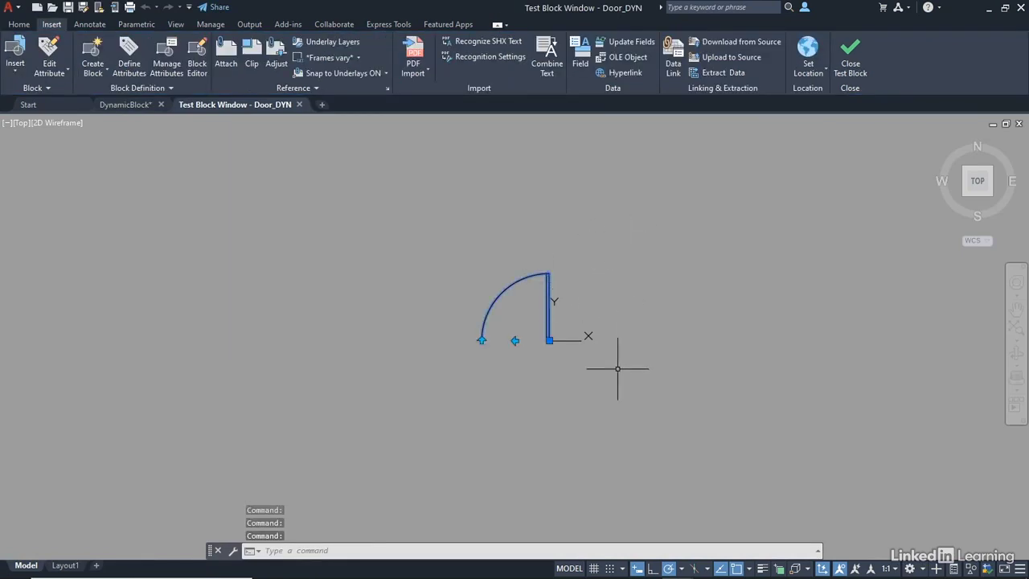
left_click(516, 340)
left_click(515, 340)
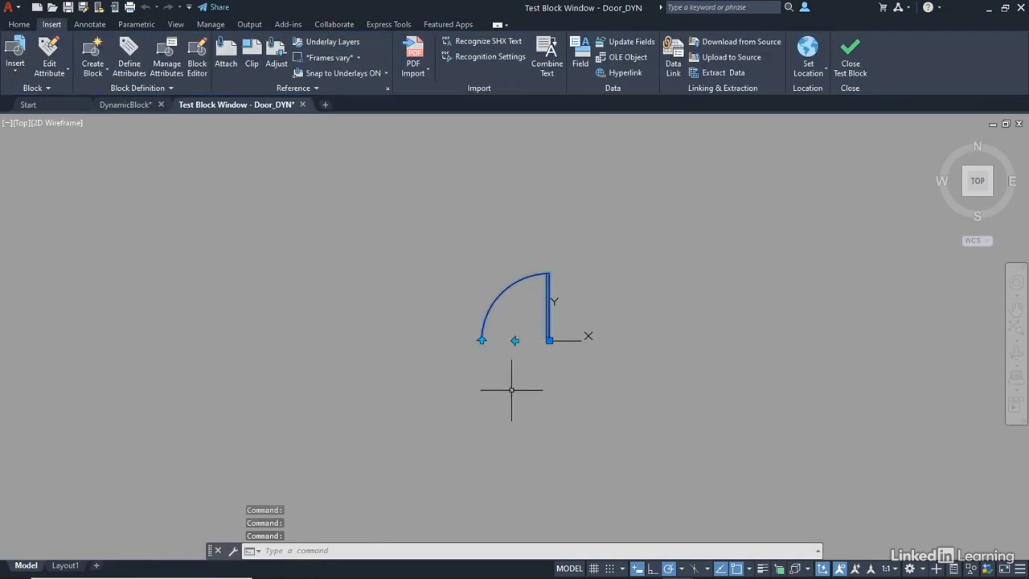
left_click(482, 340)
left_click(482, 340)
left_click(844, 70)
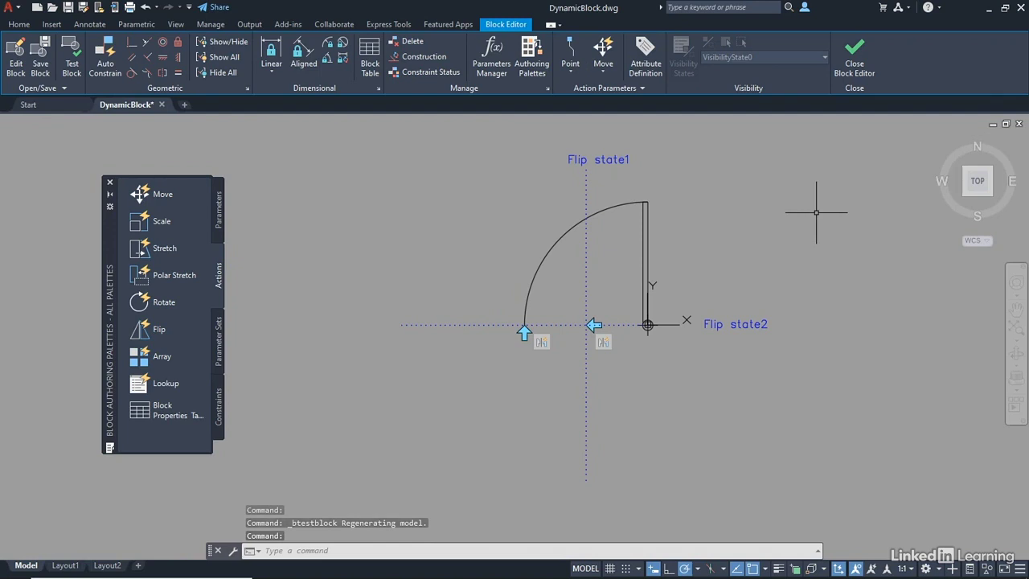
Step: Close the Block Editor, saving the changes to Door_DYN
left_click(846, 68)
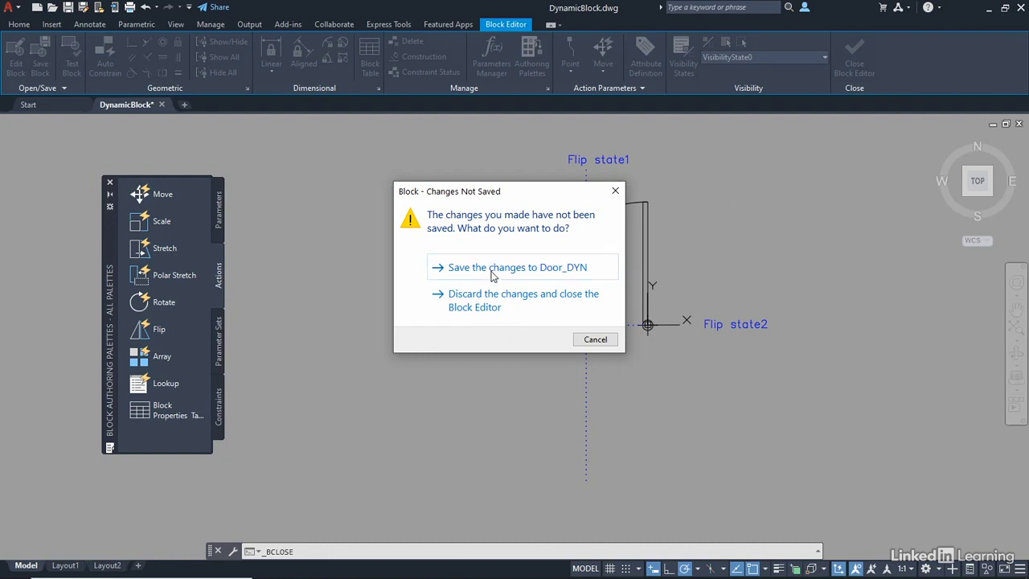
left_click(492, 275)
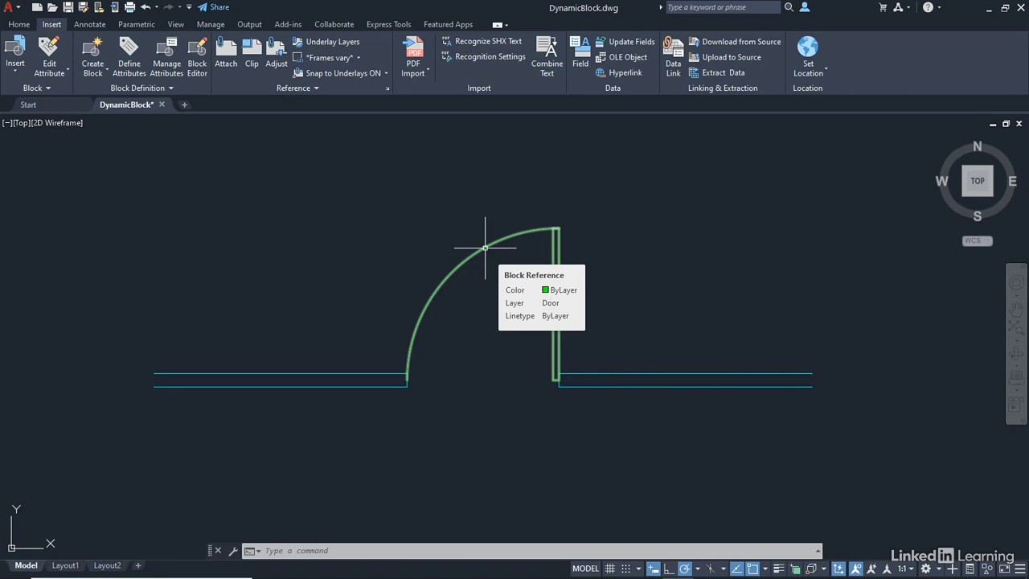
left_click(485, 247)
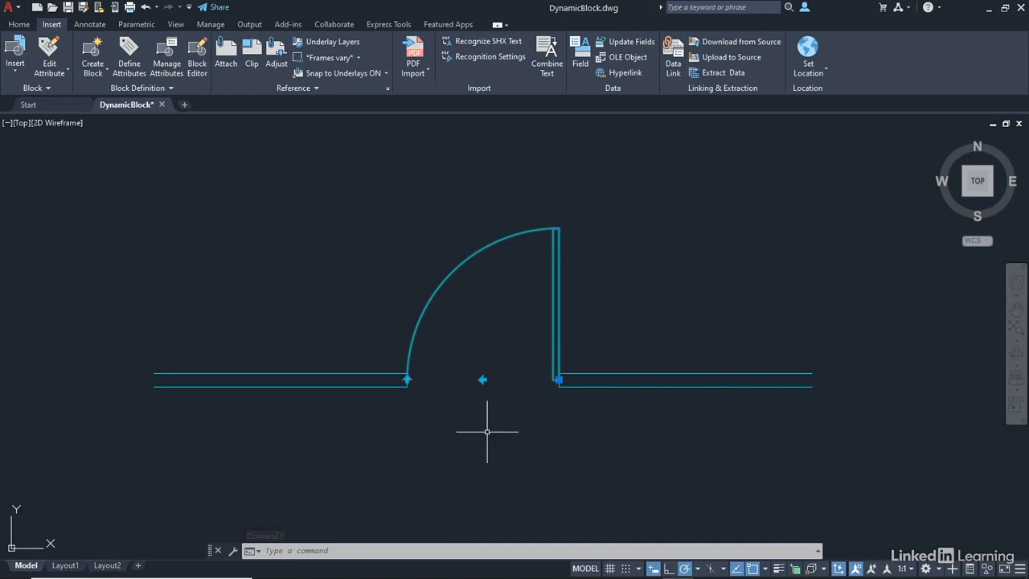
left_click(482, 379)
left_click(483, 380)
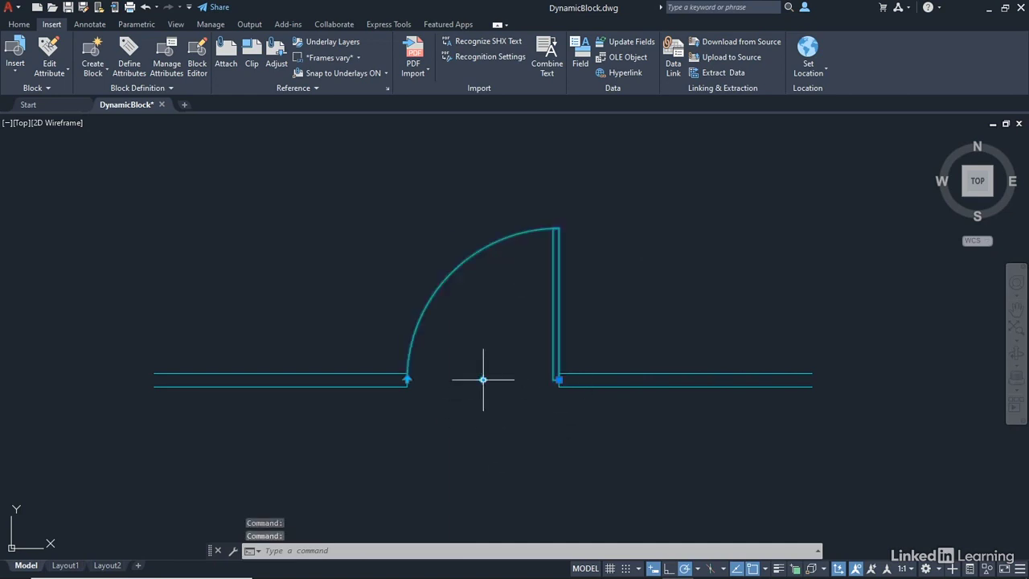
left_click(407, 378)
left_click(408, 379)
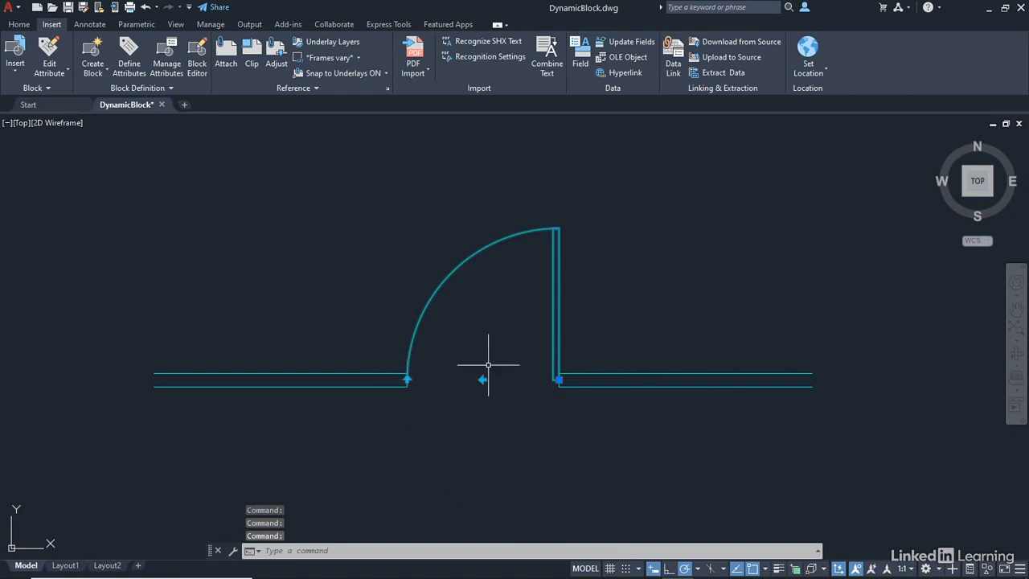
key("Escape")
key("Escape")
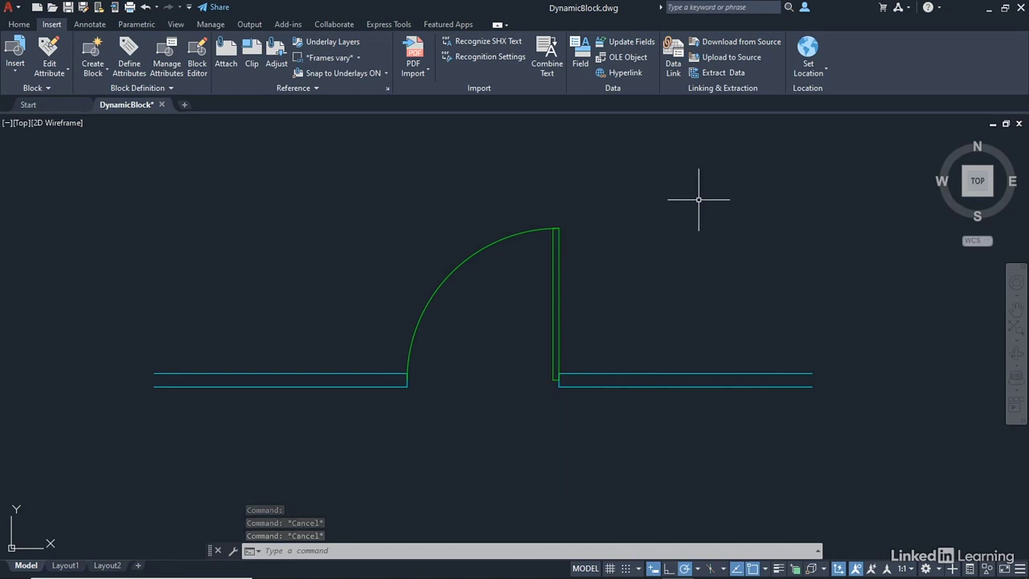
left_click(479, 246)
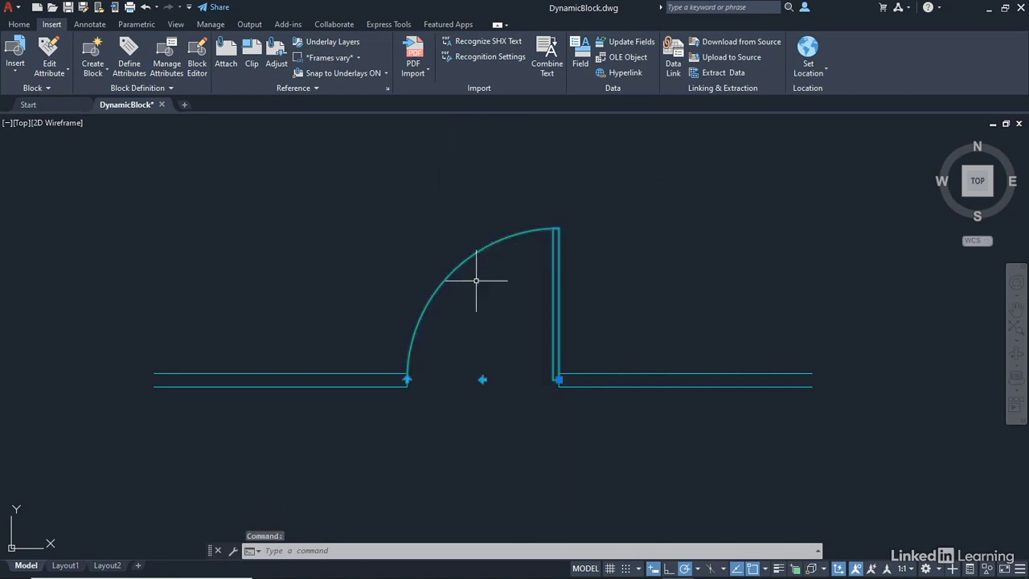
left_click(483, 378)
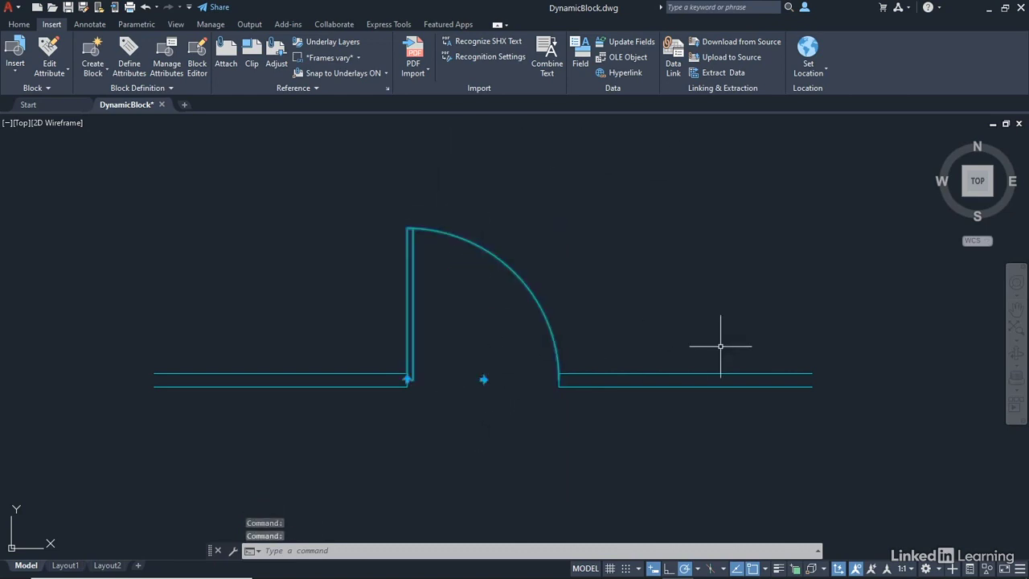
left_click(408, 380)
left_click(482, 379)
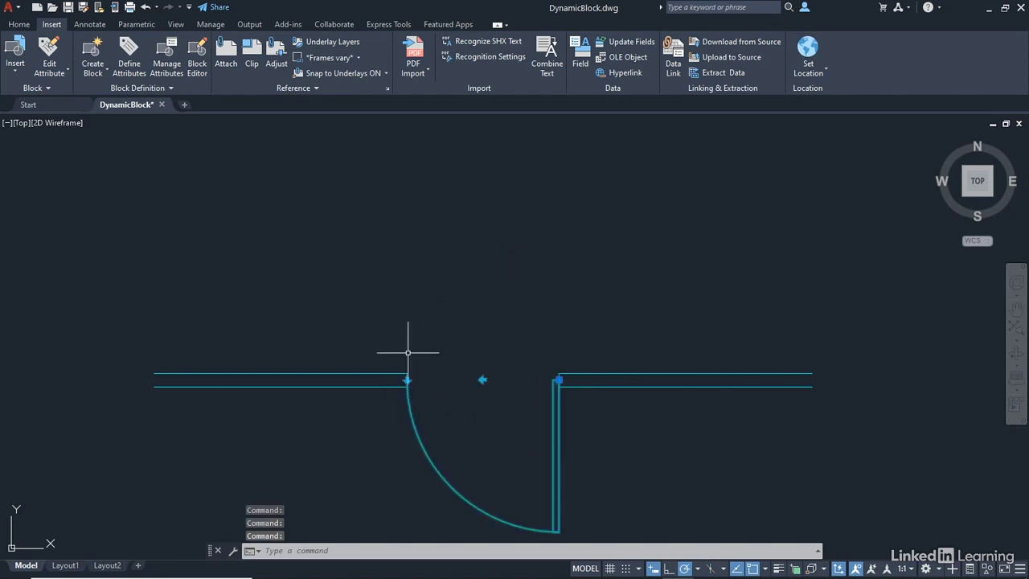
left_click(408, 379)
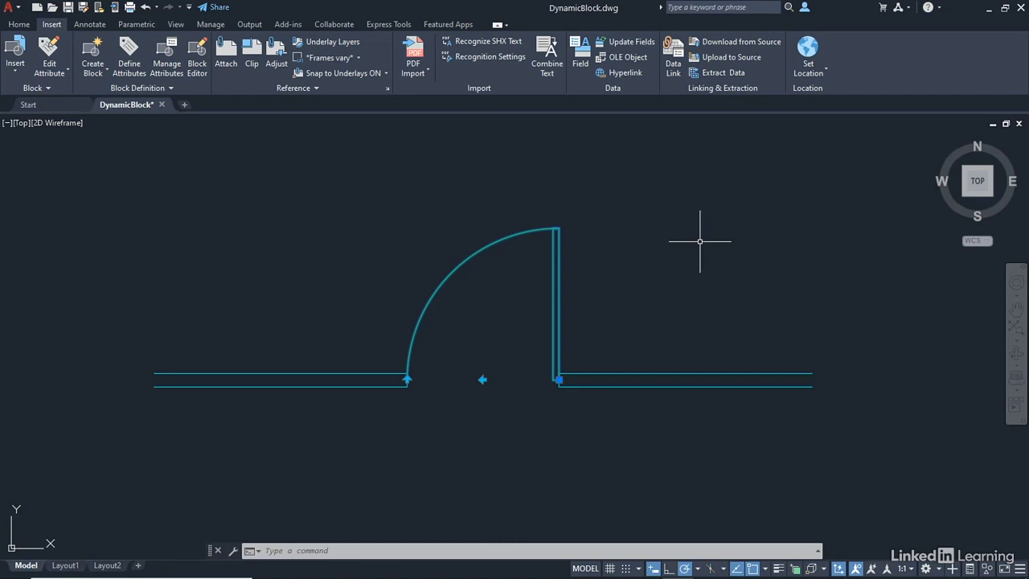
key("Escape")
key("Escape")
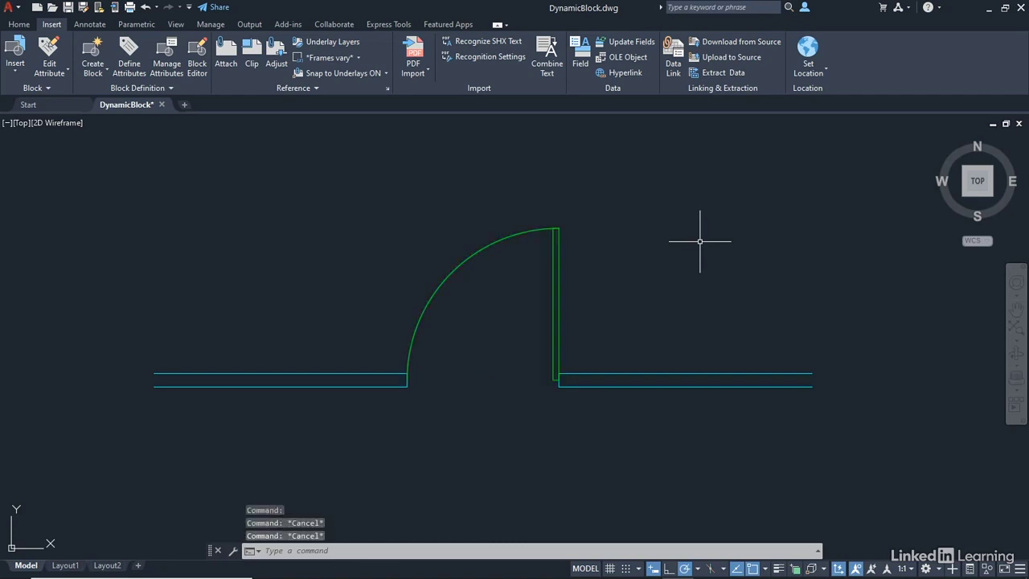